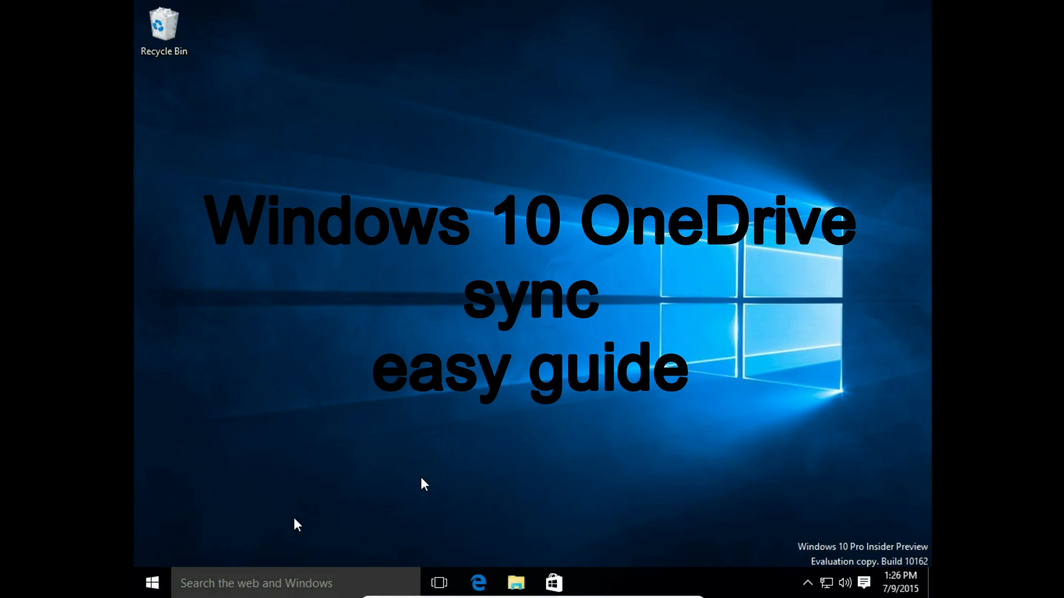
Snap File Explorer to the left half and Edge, showing onedrive.live.com, to the right half
click(513, 587)
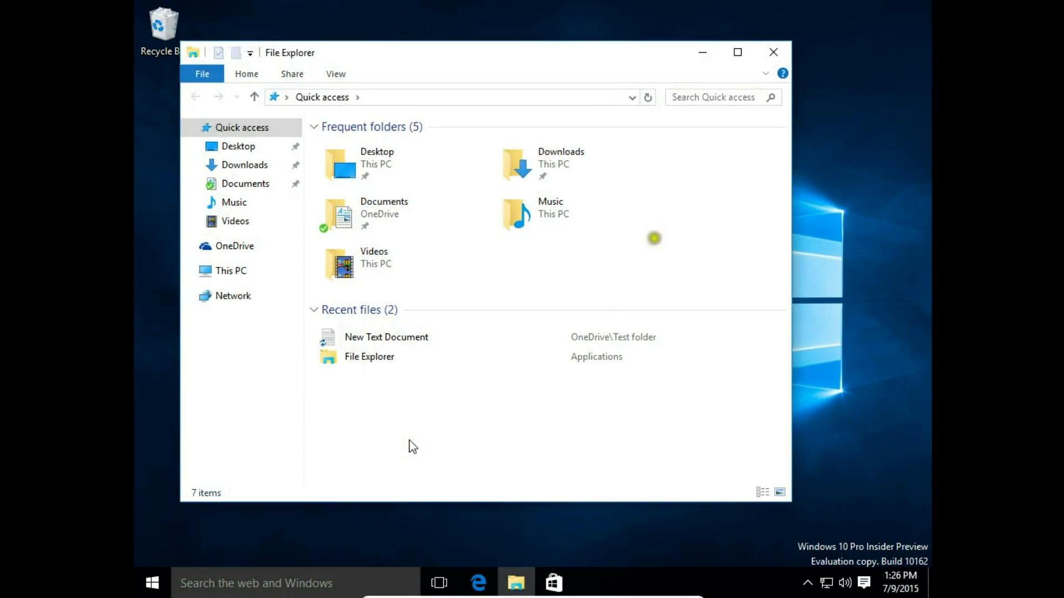
drag(647, 70, 138, 61)
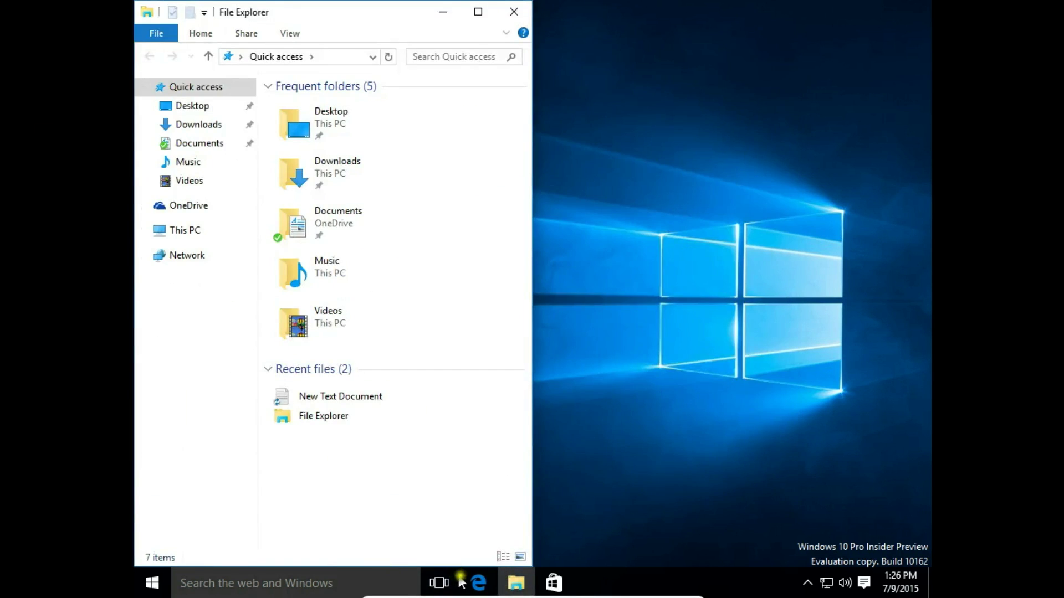
click(479, 584)
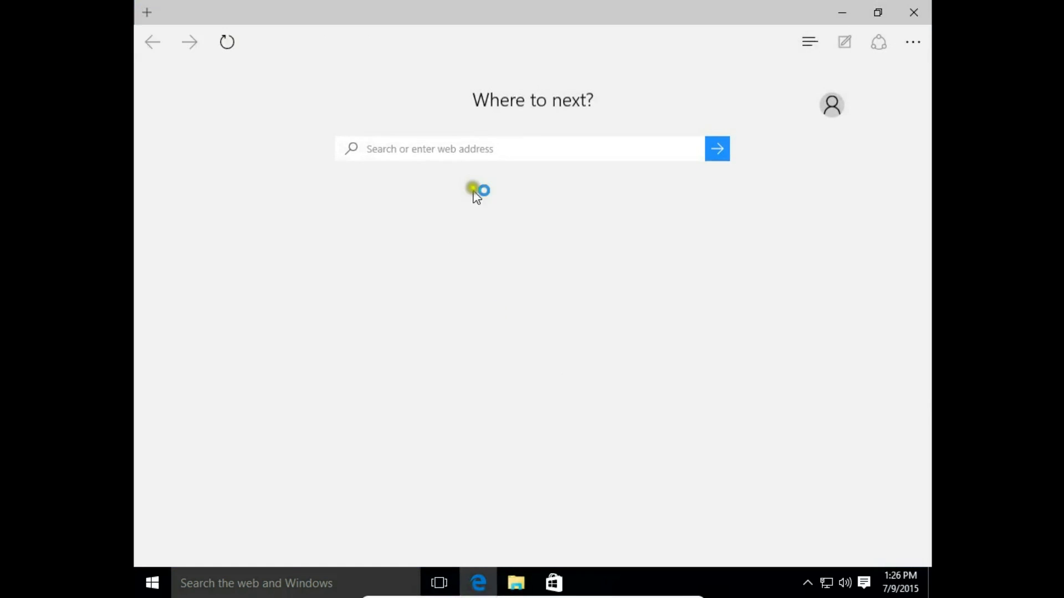
click(479, 144)
text(onedrive.live.com)
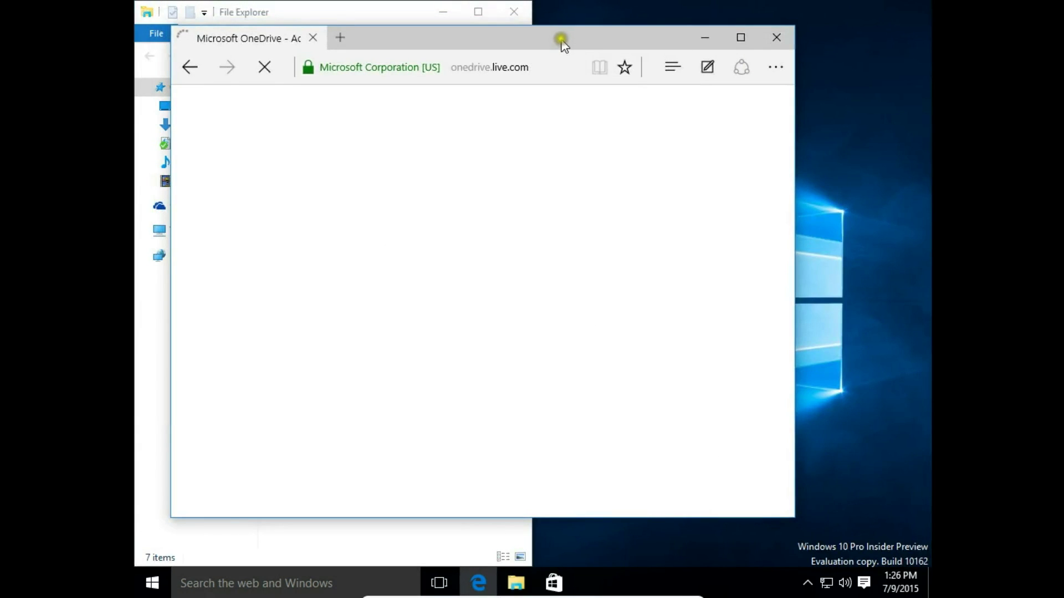
drag(561, 39, 928, 97)
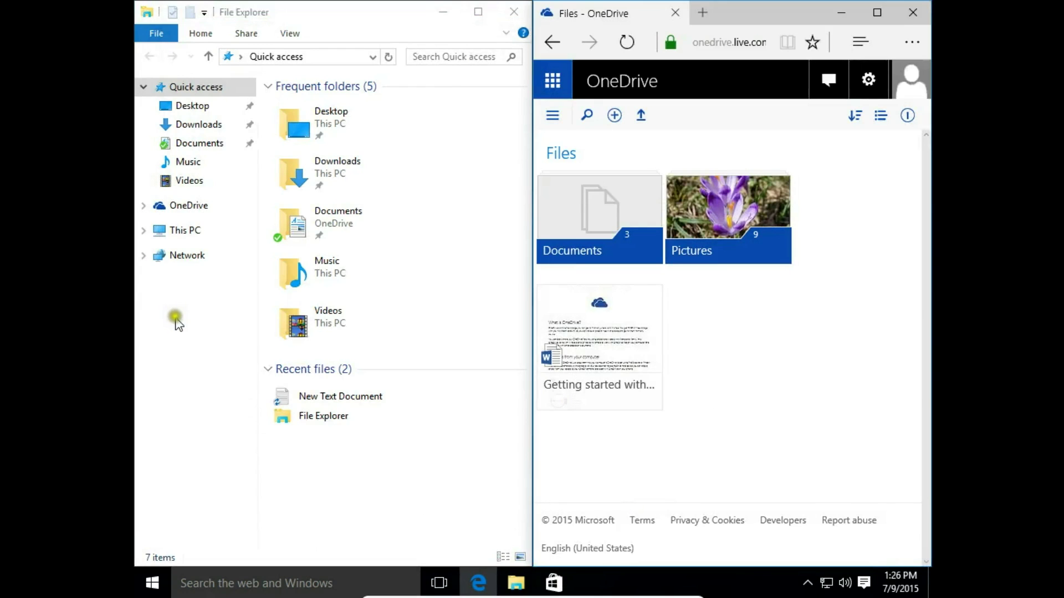
Create 'New folder' in the local OneDrive folder and refresh the web Files page to see it synced
click(176, 208)
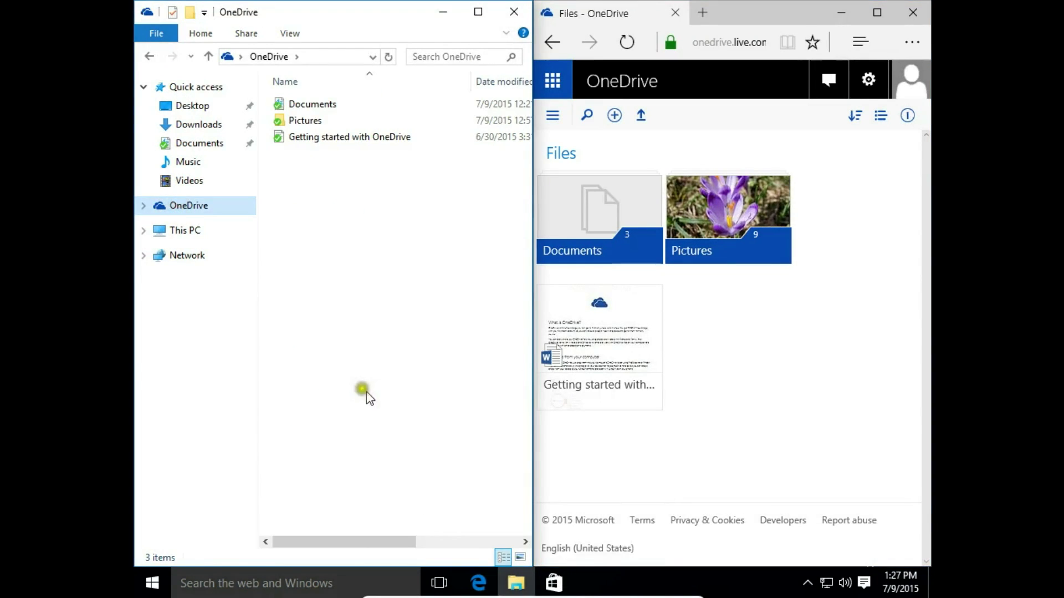
right_click(318, 332)
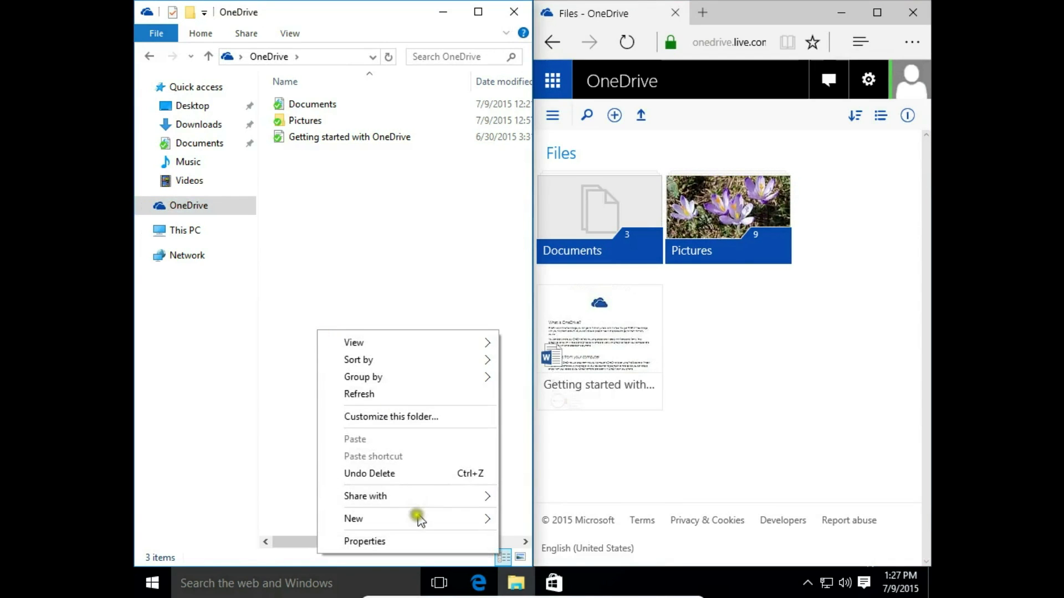
mouse_move(414, 524)
click(579, 389)
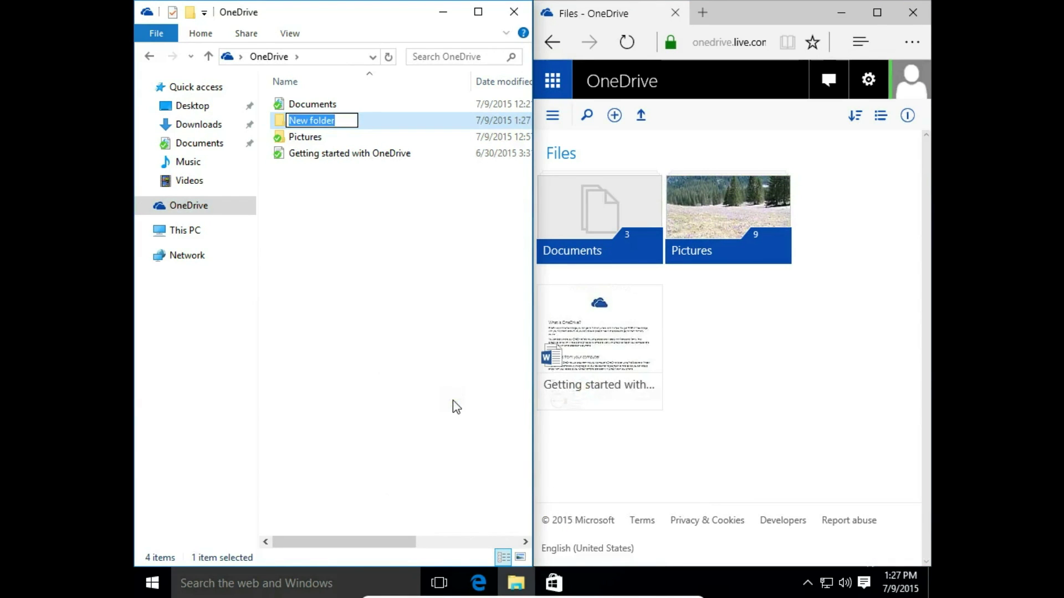
key(Return)
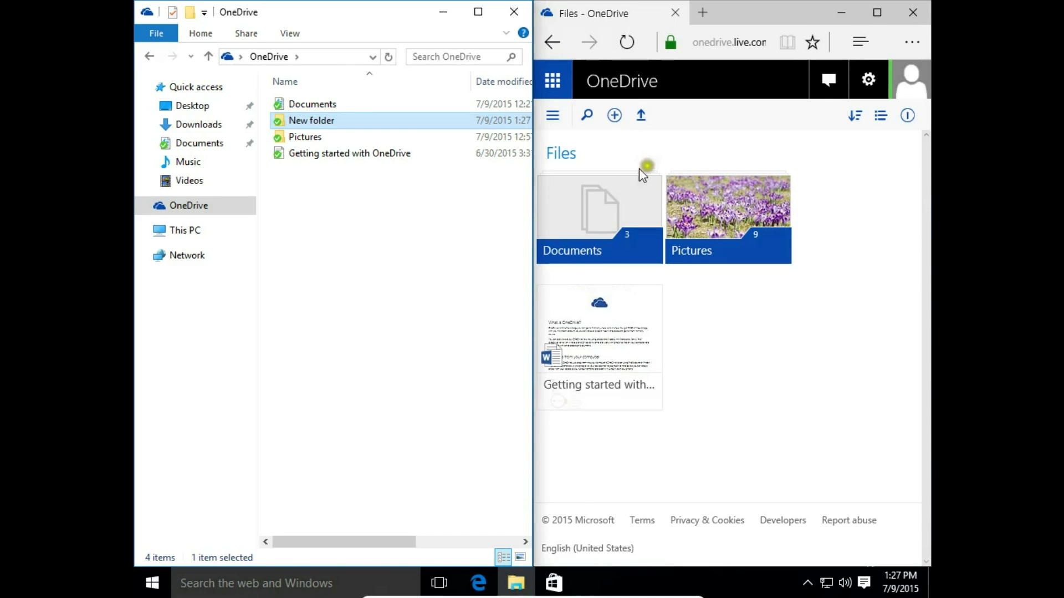
click(627, 48)
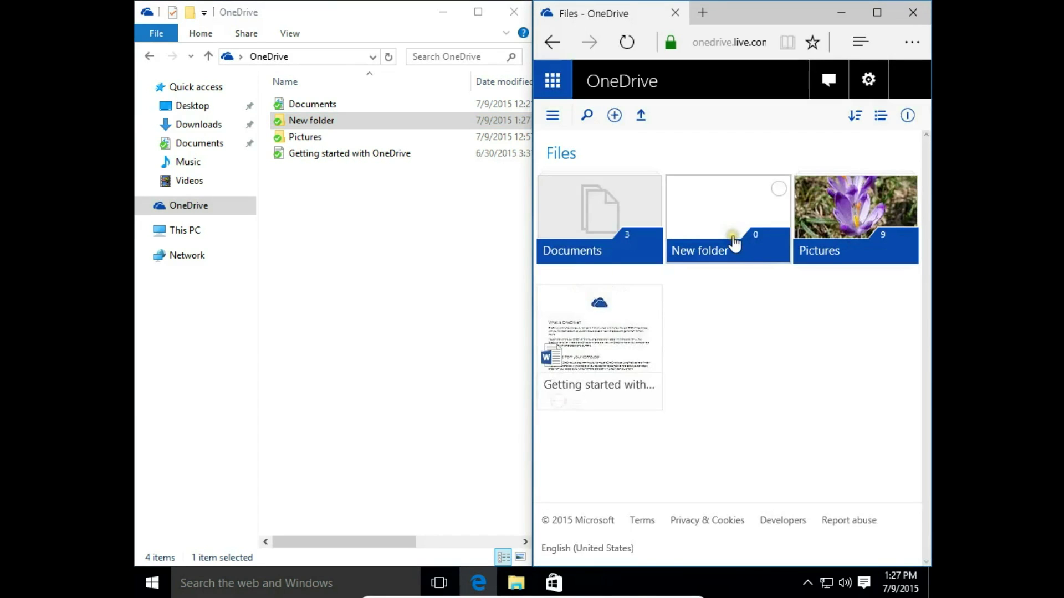
click(338, 126)
Create a 'New Text Document' inside New folder
double_click(339, 125)
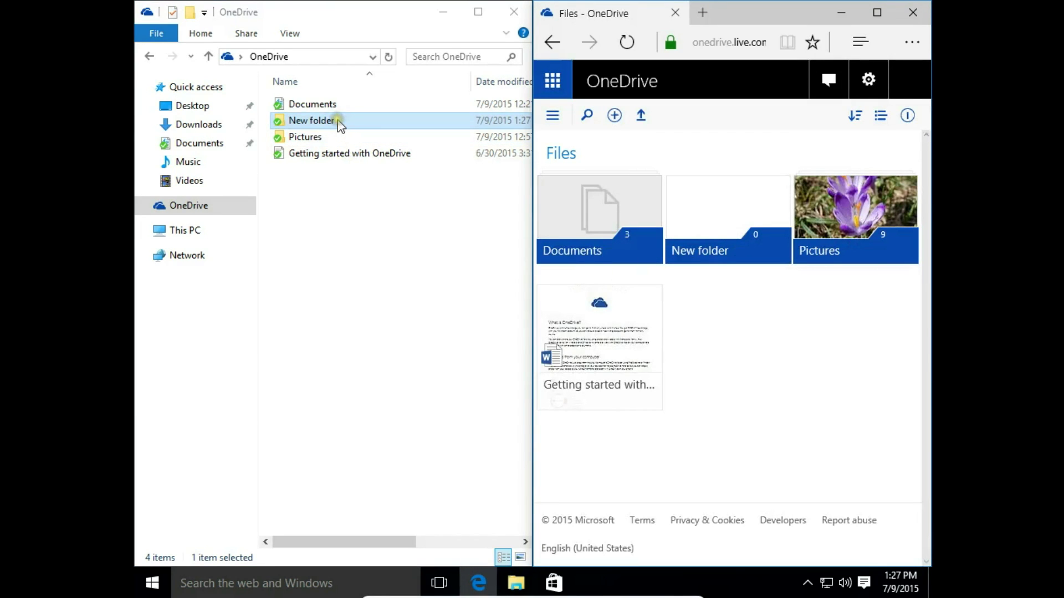
right_click(344, 331)
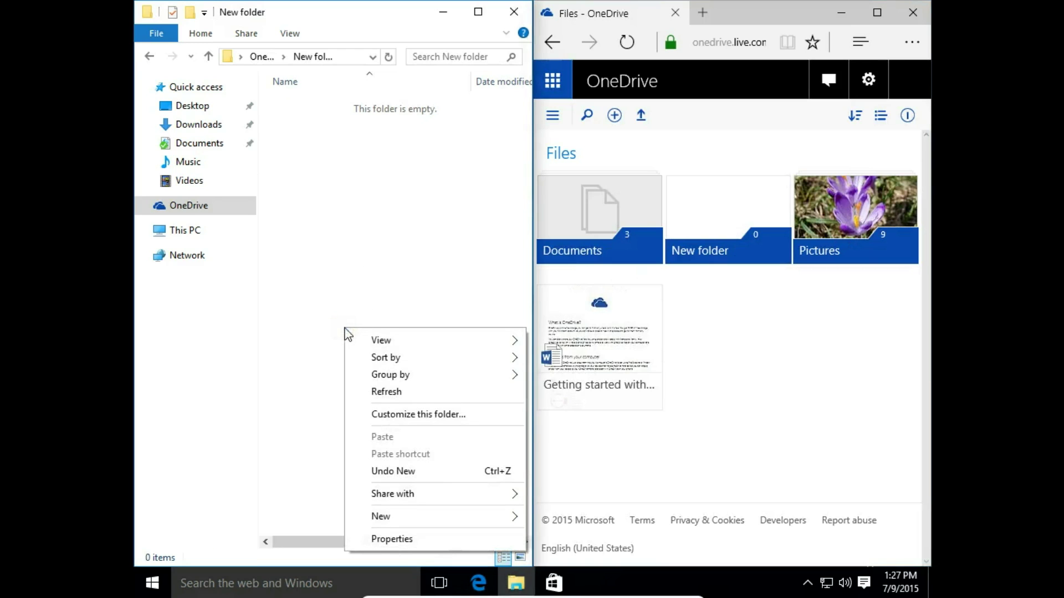
mouse_move(416, 519)
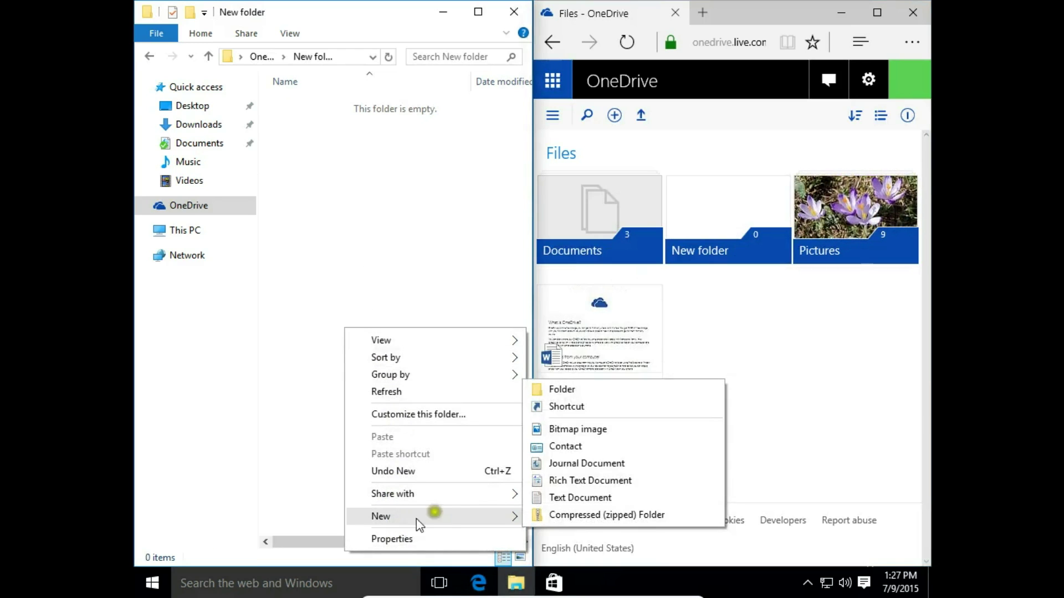
click(560, 495)
click(397, 304)
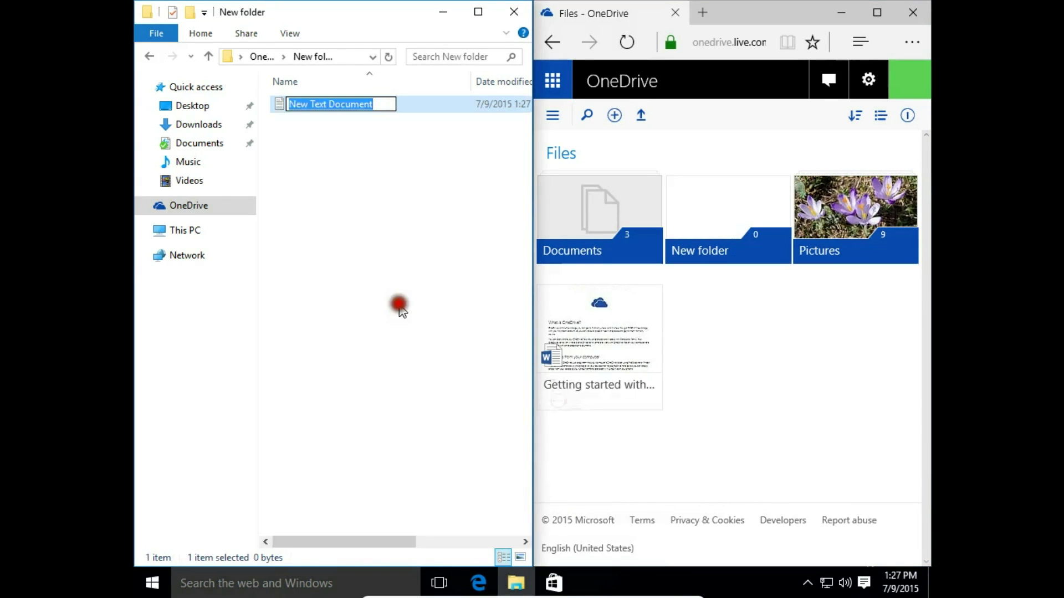
Type 'some text' into the document in Notepad and close it
double_click(338, 106)
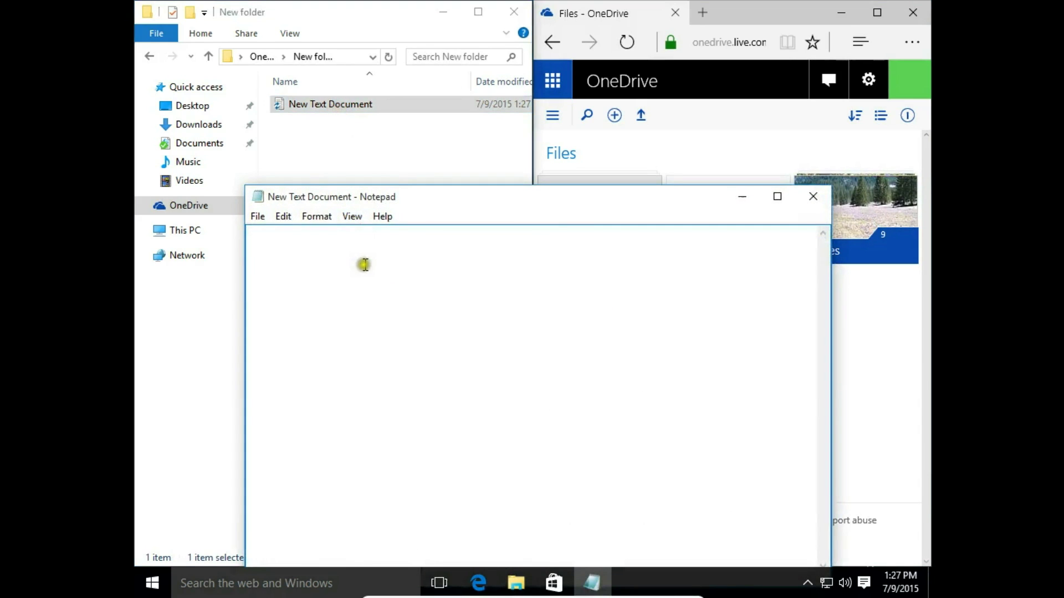
click(361, 265)
text(some te)
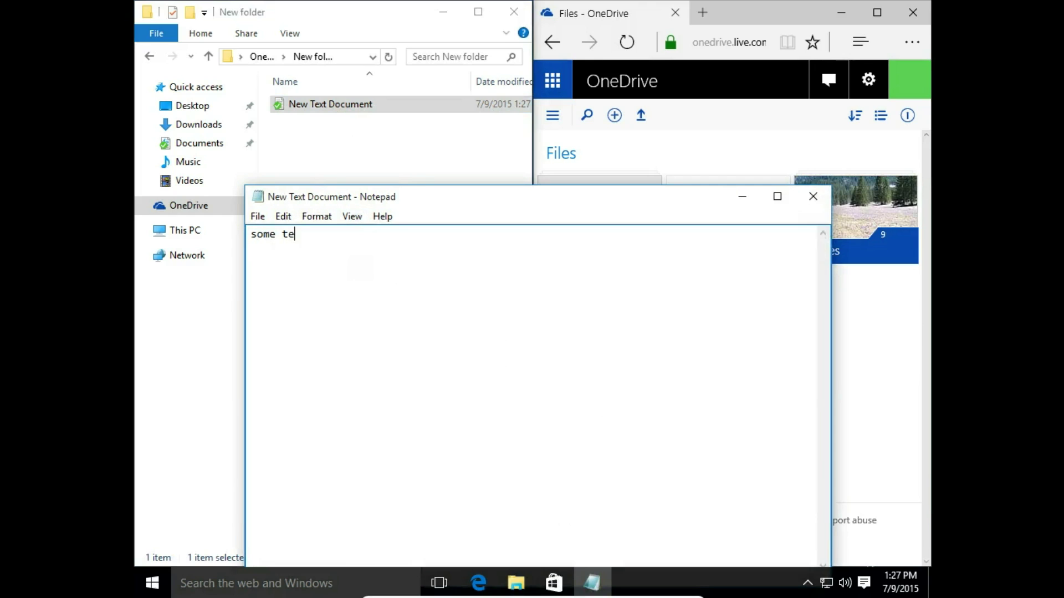
text(xy)
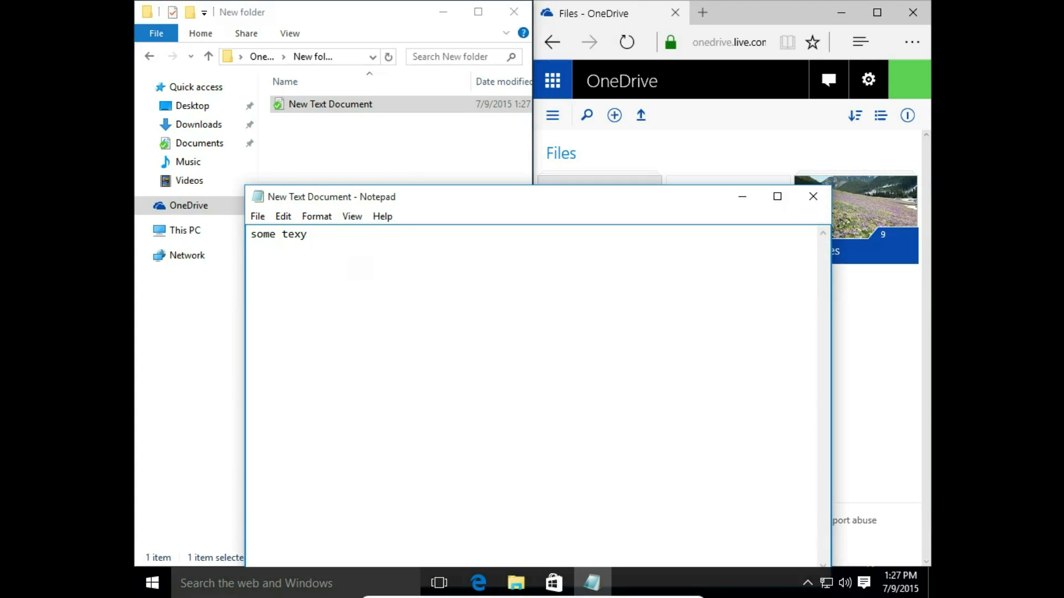
key(BackSpace)
text(t)
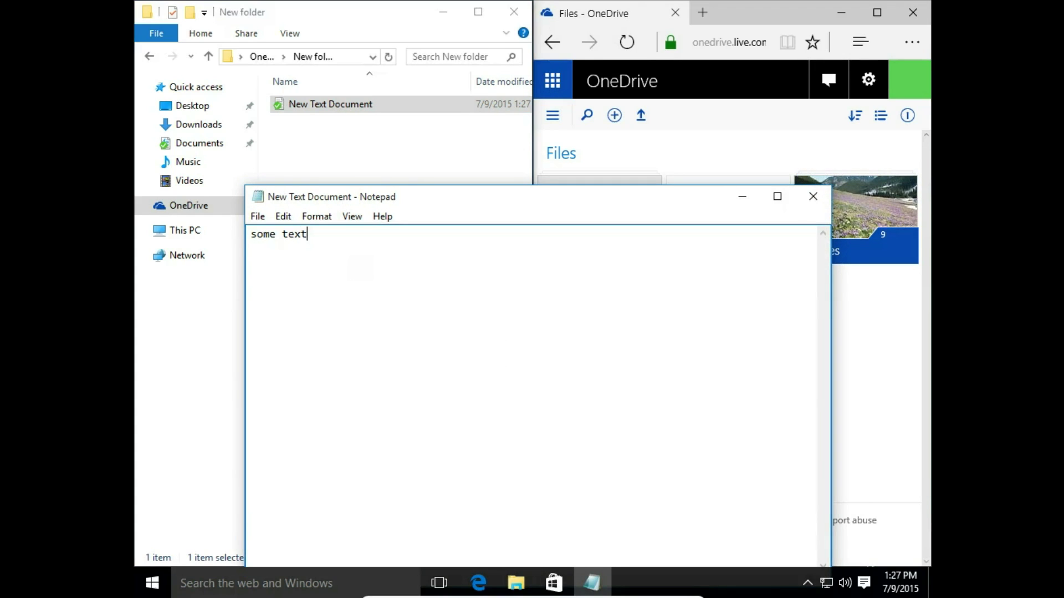
click(814, 205)
Save the Notepad changes, then open New folder and New Text Document on the OneDrive website
click(502, 312)
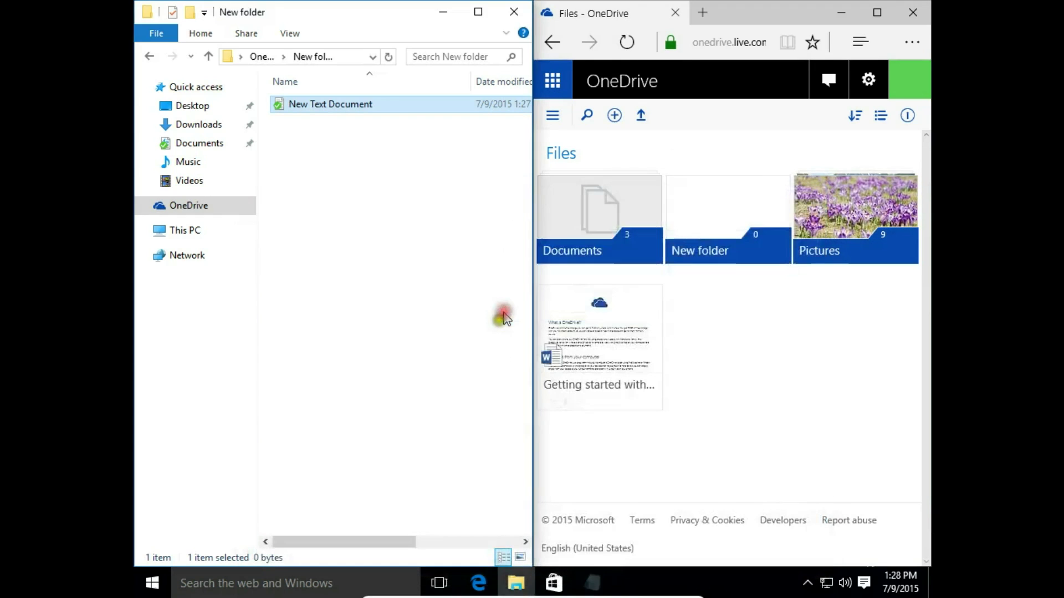
click(737, 349)
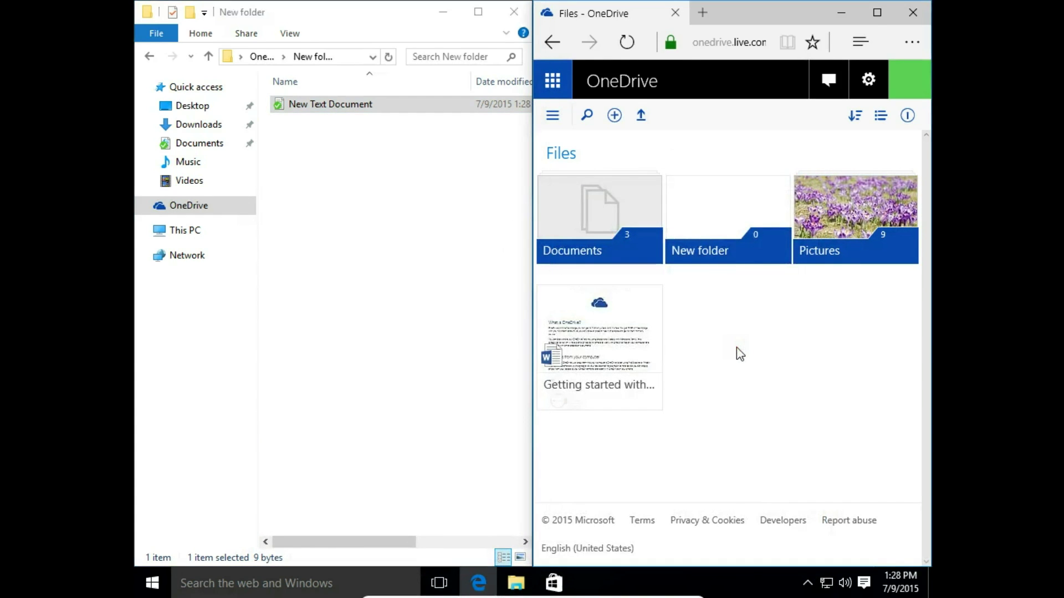
click(723, 259)
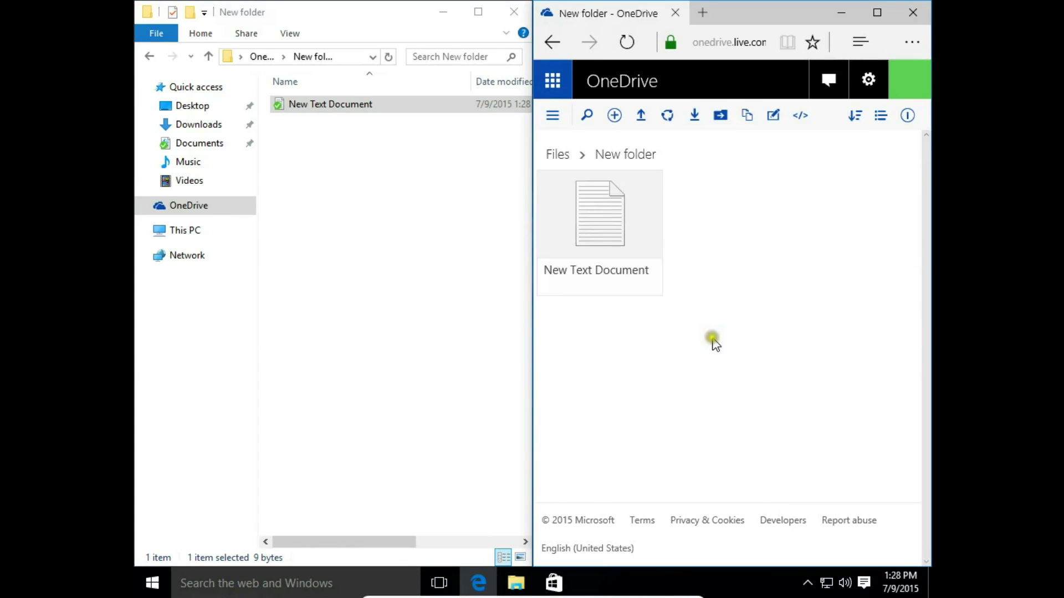
click(676, 340)
click(613, 259)
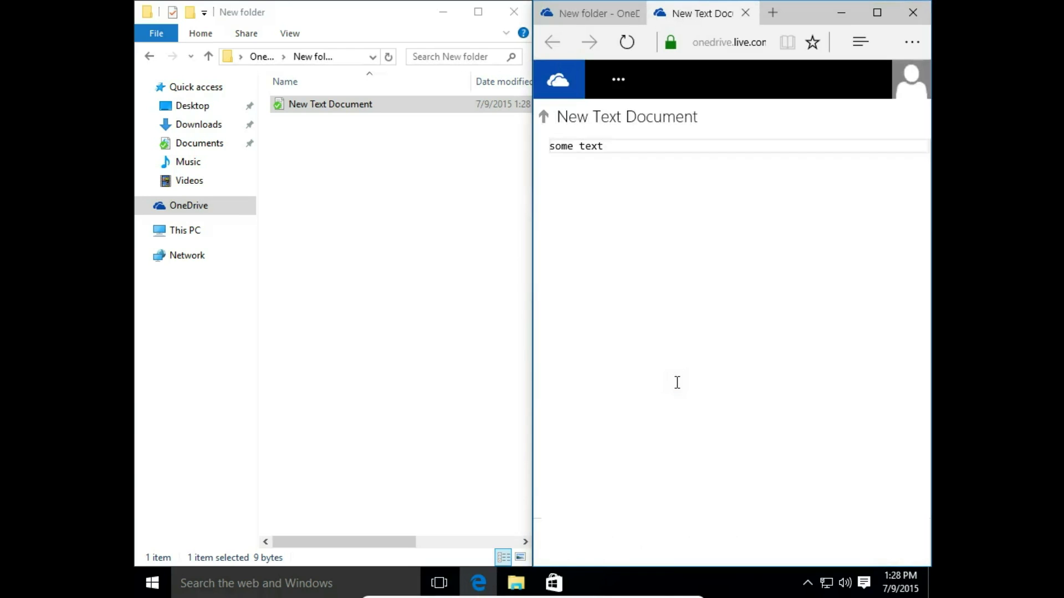
Add 'second line' below 'some text' in the web copy of New Text Document
click(677, 382)
double_click(634, 147)
key(Return)
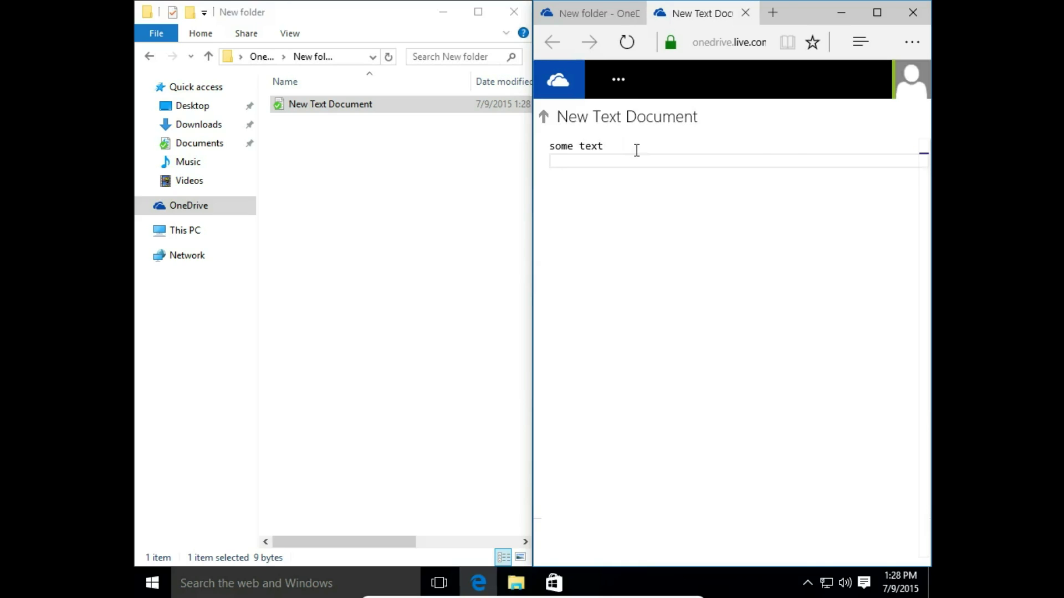
text(second line)
Save the edited document online and snap Edge back to the right half
double_click(809, 13)
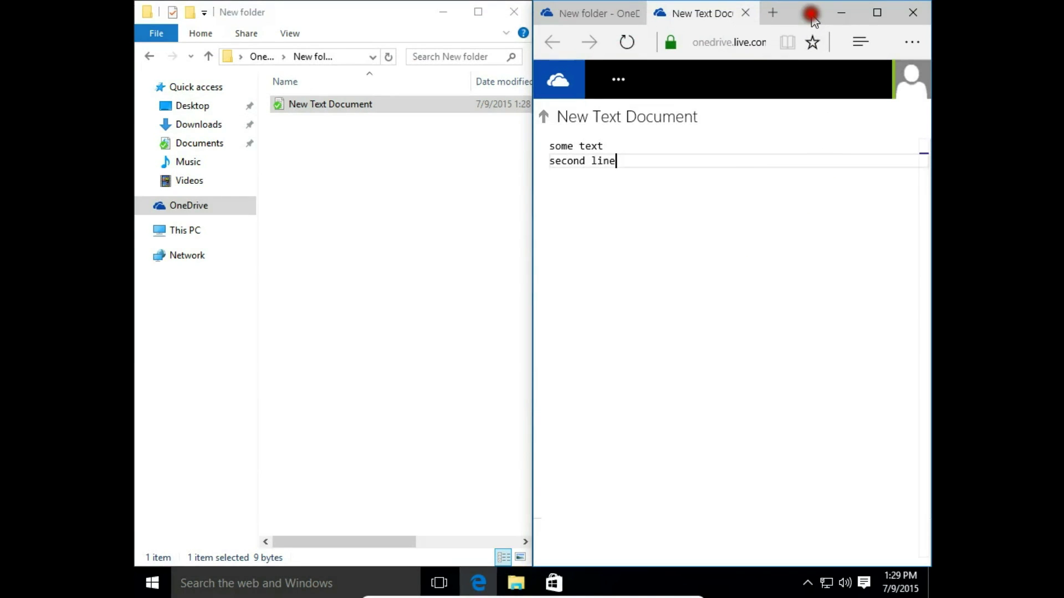
click(846, 120)
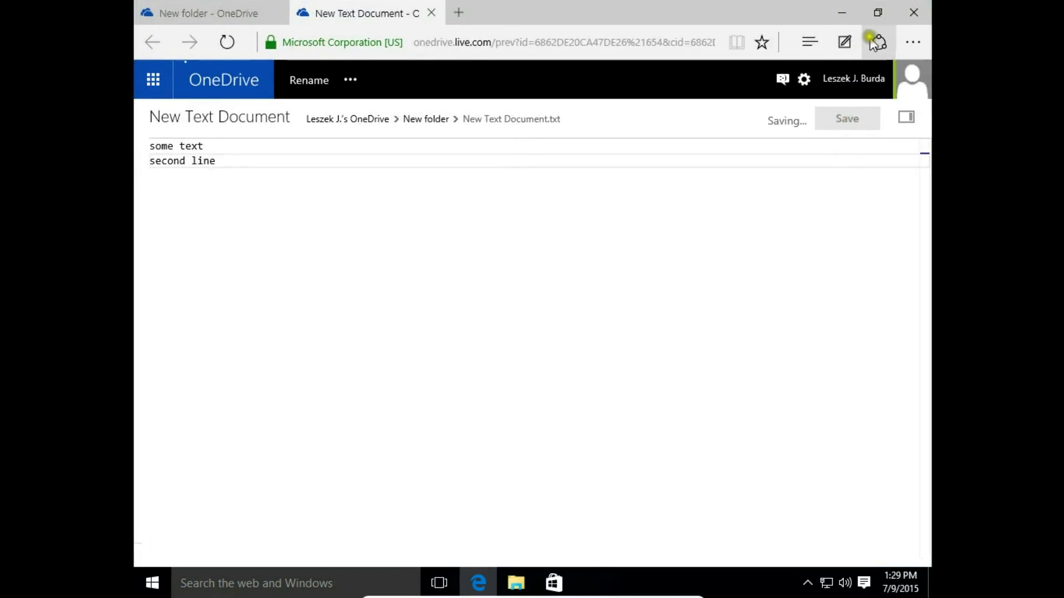
click(878, 13)
drag(675, 40, 1061, 45)
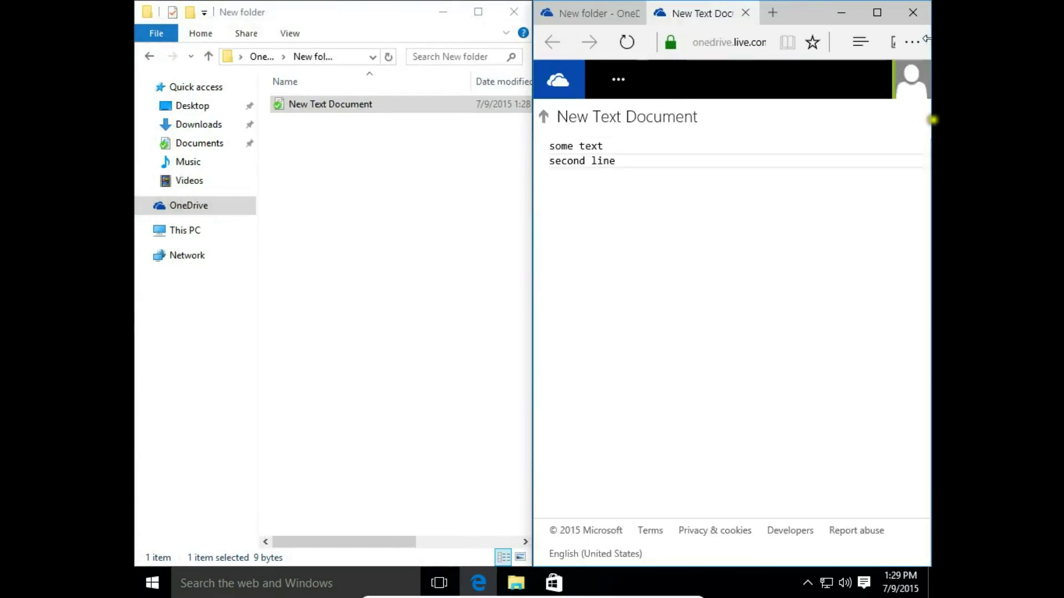
click(373, 258)
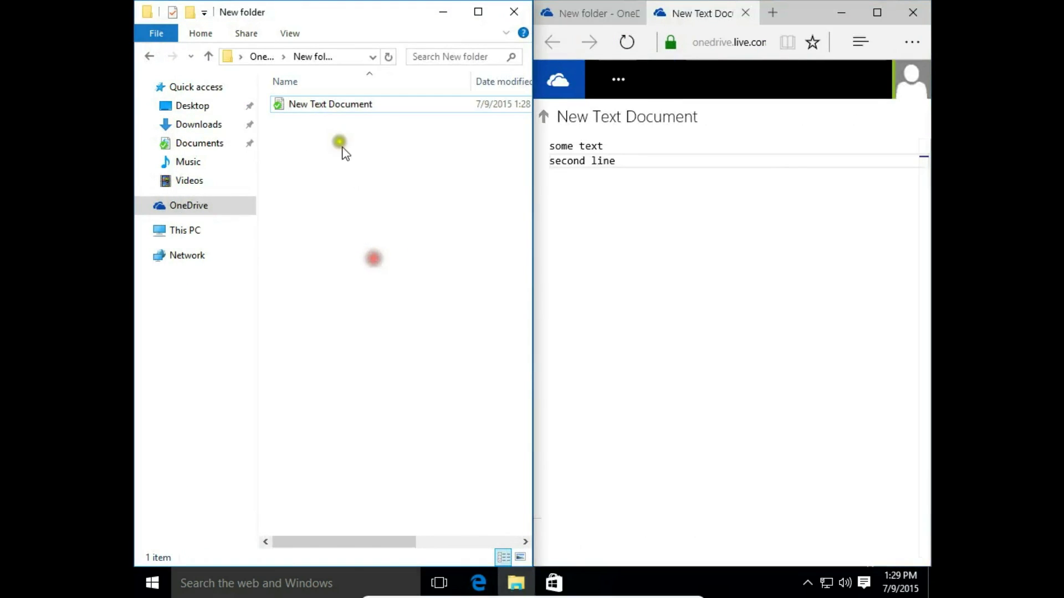
Reopen the local New Text Document to check that 'second line' synced
double_click(330, 105)
click(382, 288)
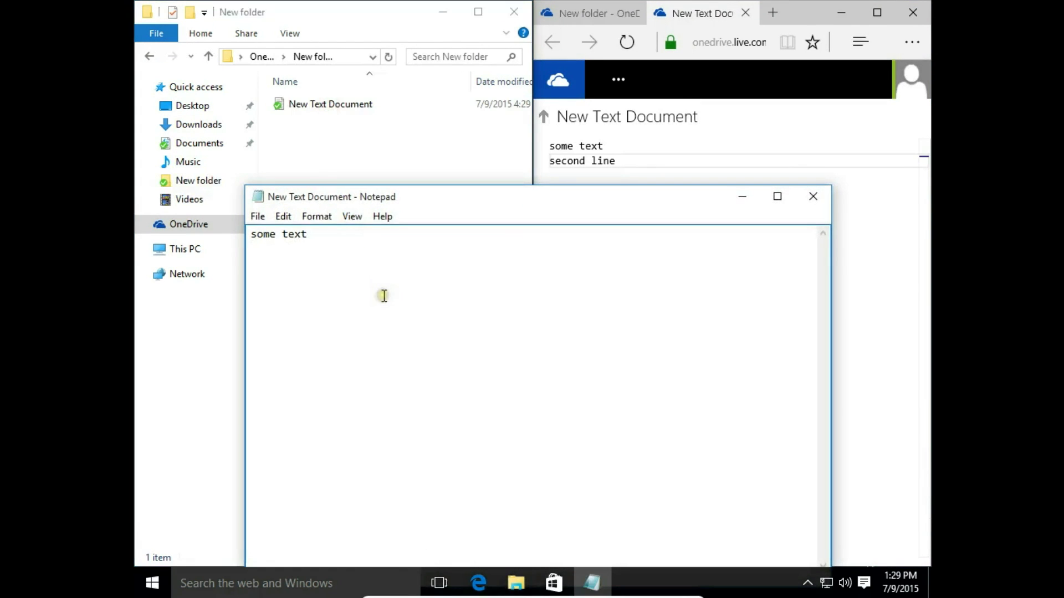
click(819, 201)
click(309, 227)
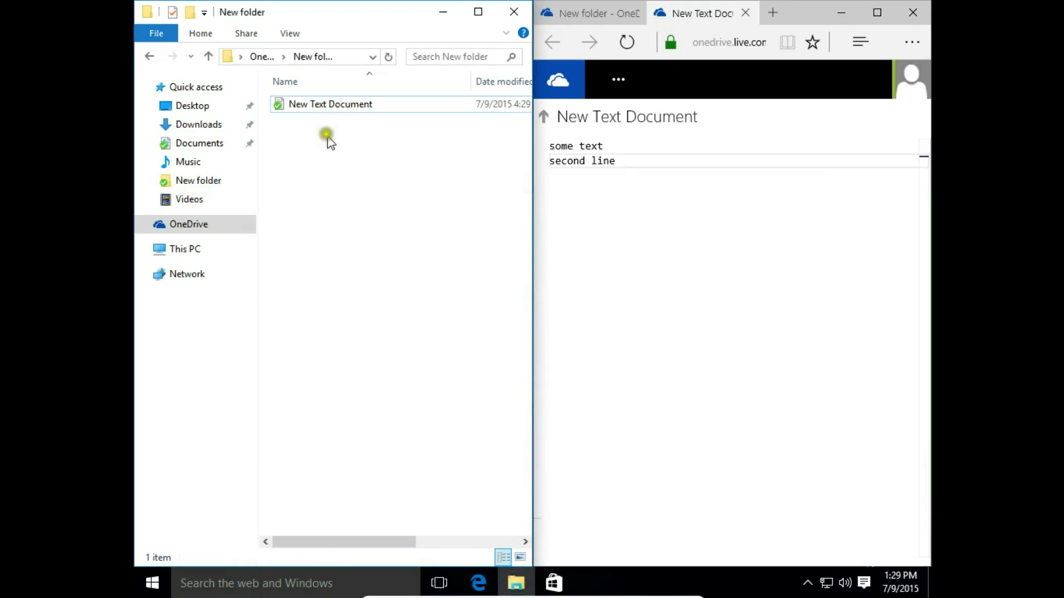
double_click(316, 105)
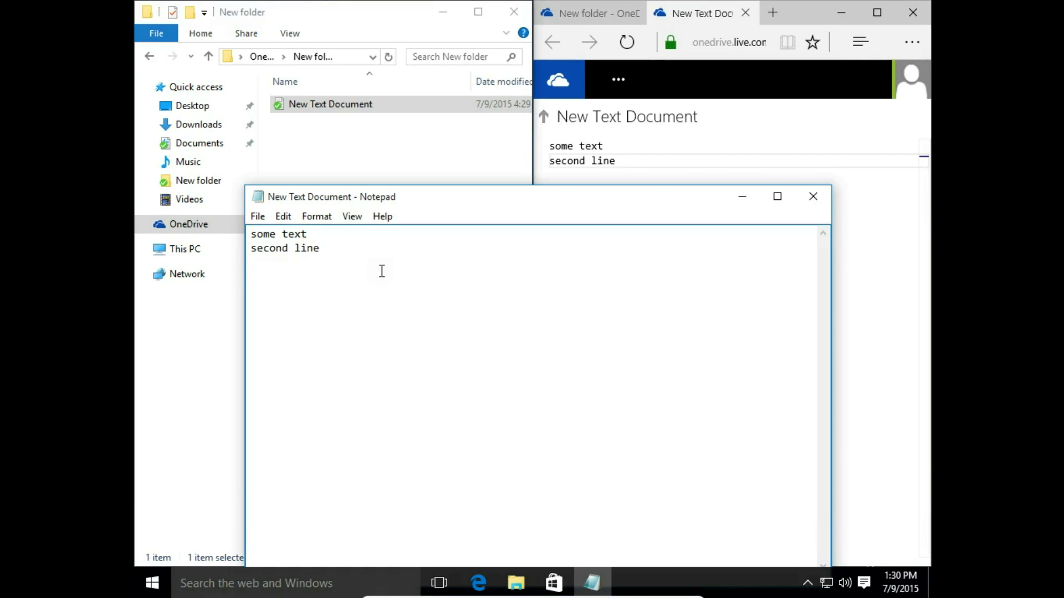
Add '3rd line' as a third line in Notepad and save the file
click(437, 259)
key(Return)
text(3r line)
click(264, 262)
text(d)
click(258, 217)
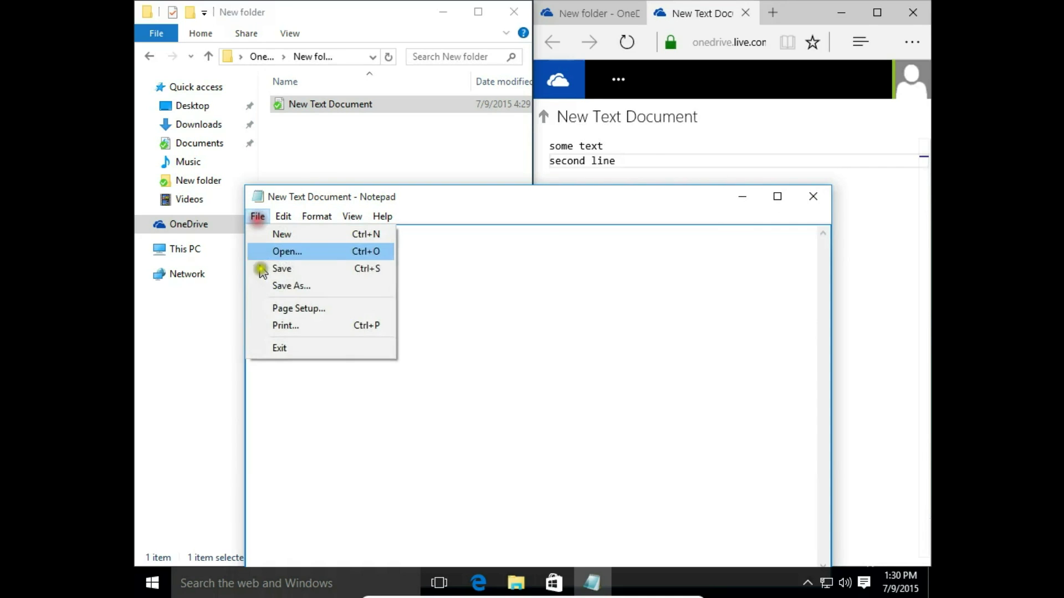
click(272, 269)
click(702, 12)
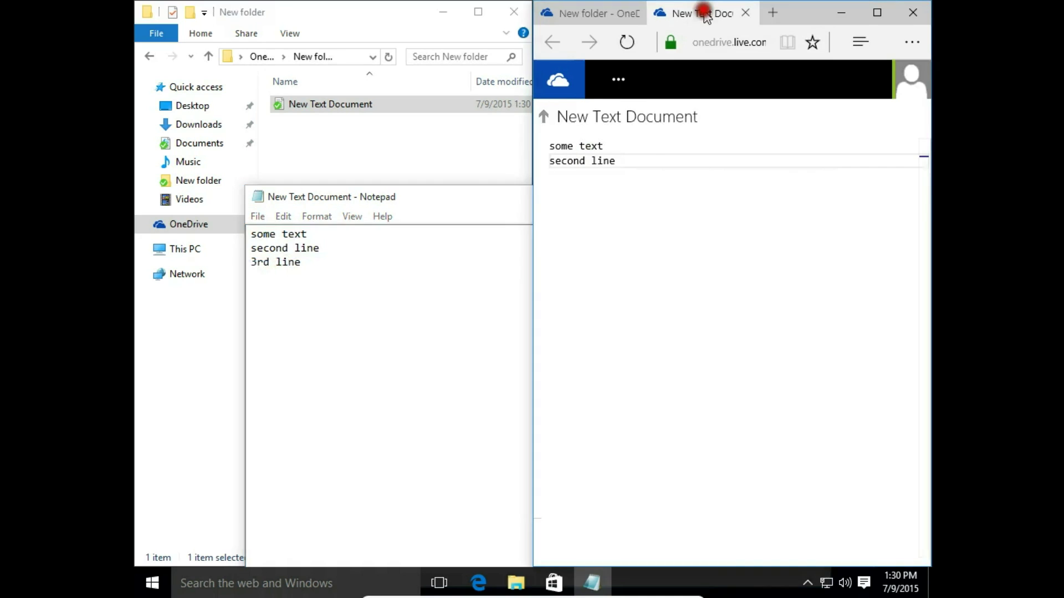
Refresh the web New folder listing and reopen New Text Document to see '3rd line' synced
click(547, 116)
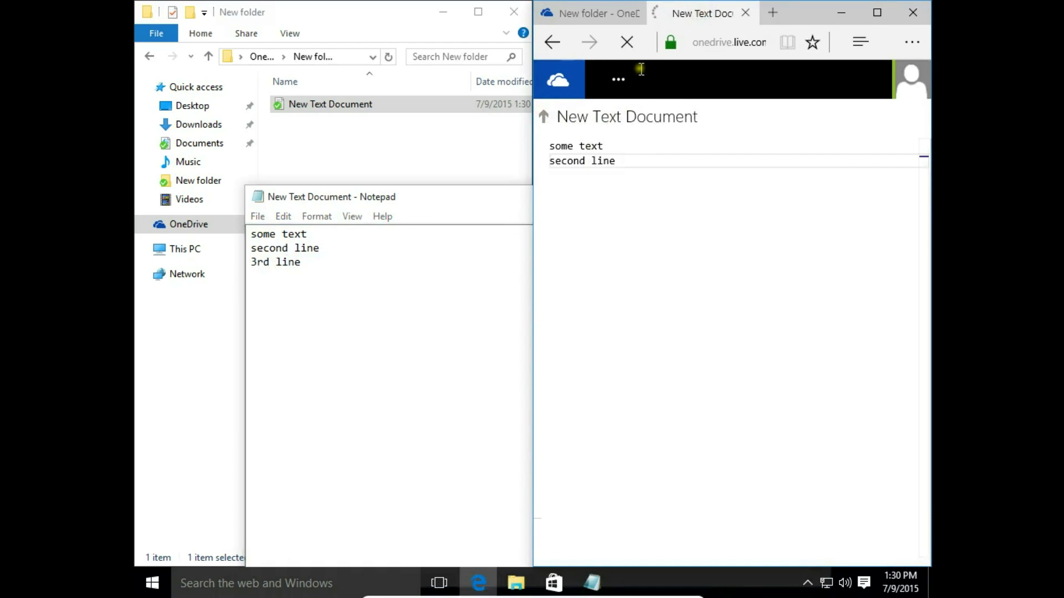
click(626, 42)
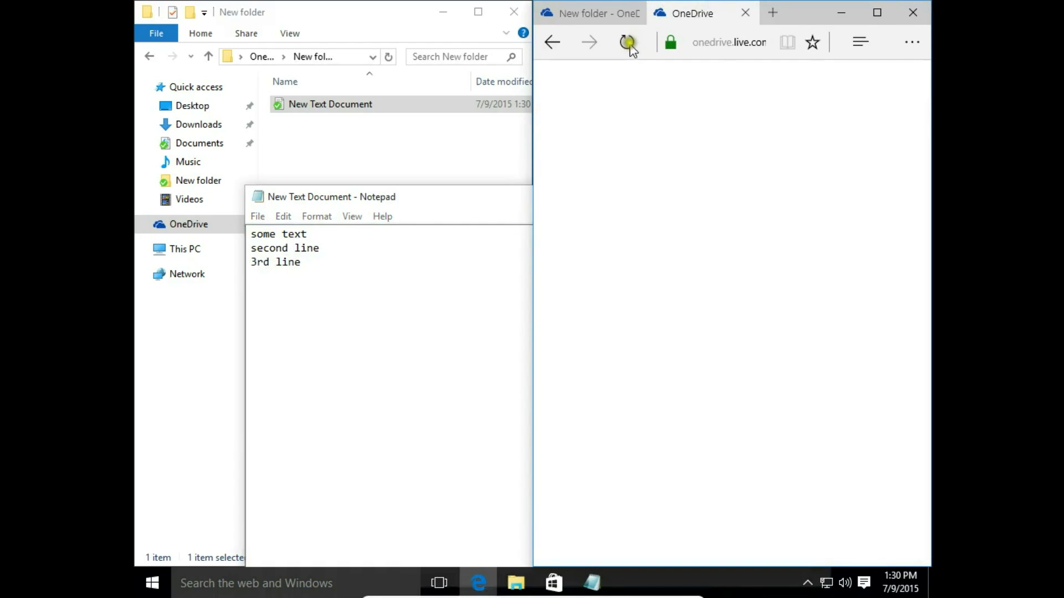
click(628, 41)
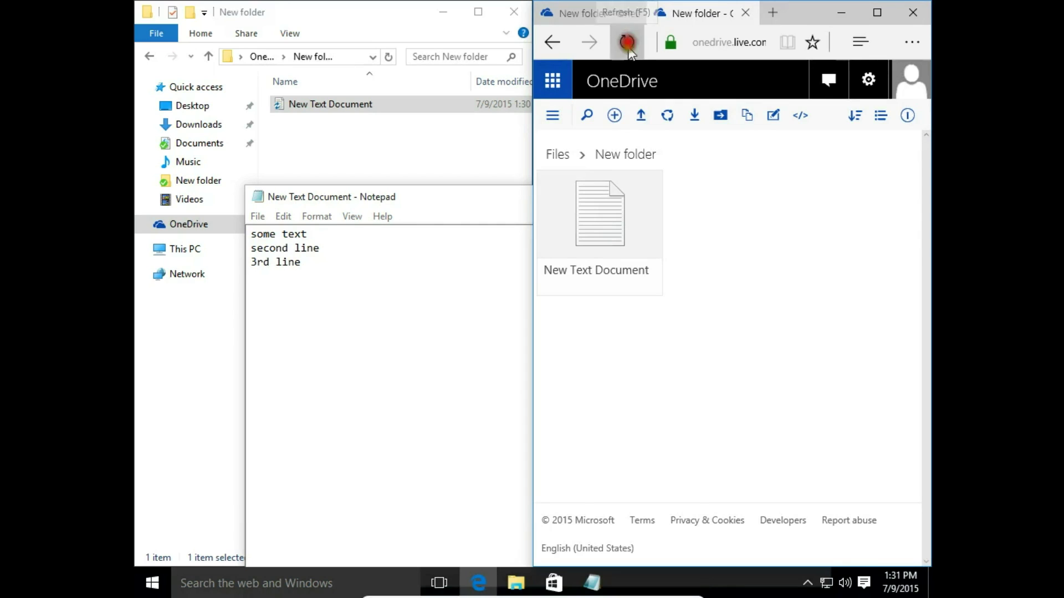
click(604, 233)
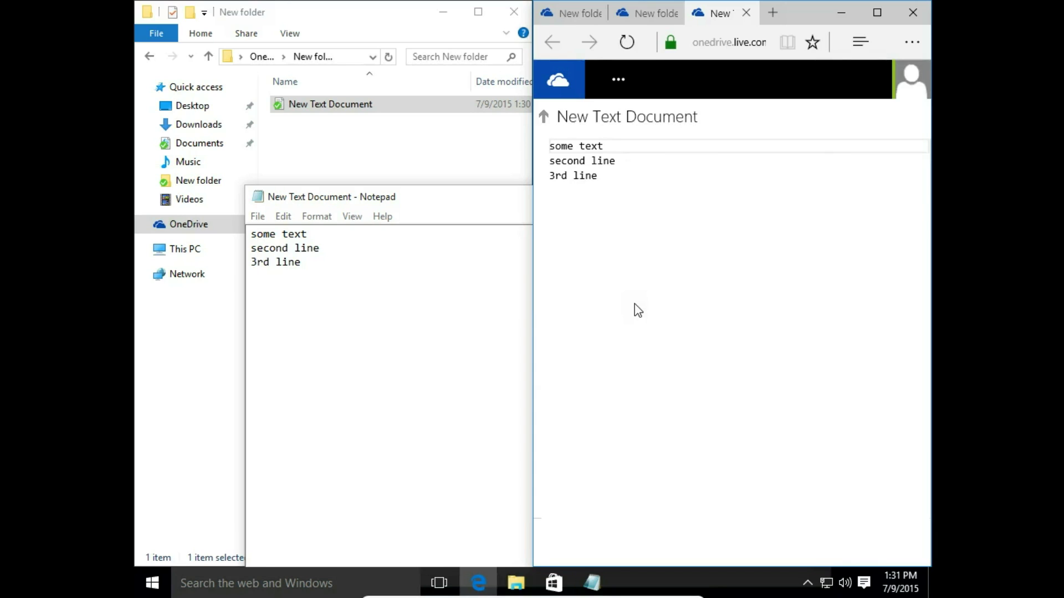
click(377, 166)
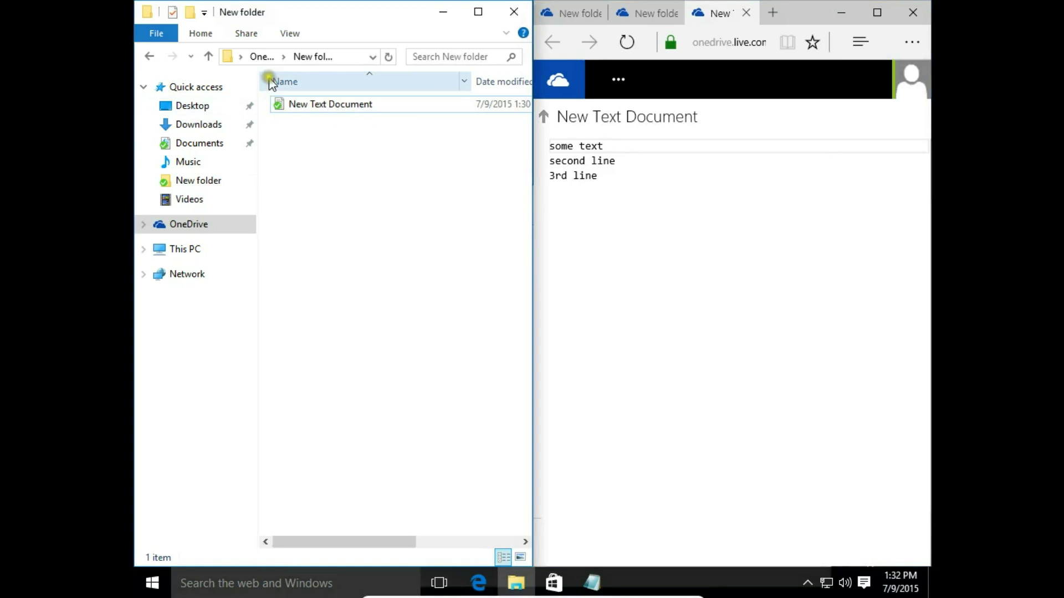
Create a folder named 'Test folder' in the local OneDrive folder
click(195, 226)
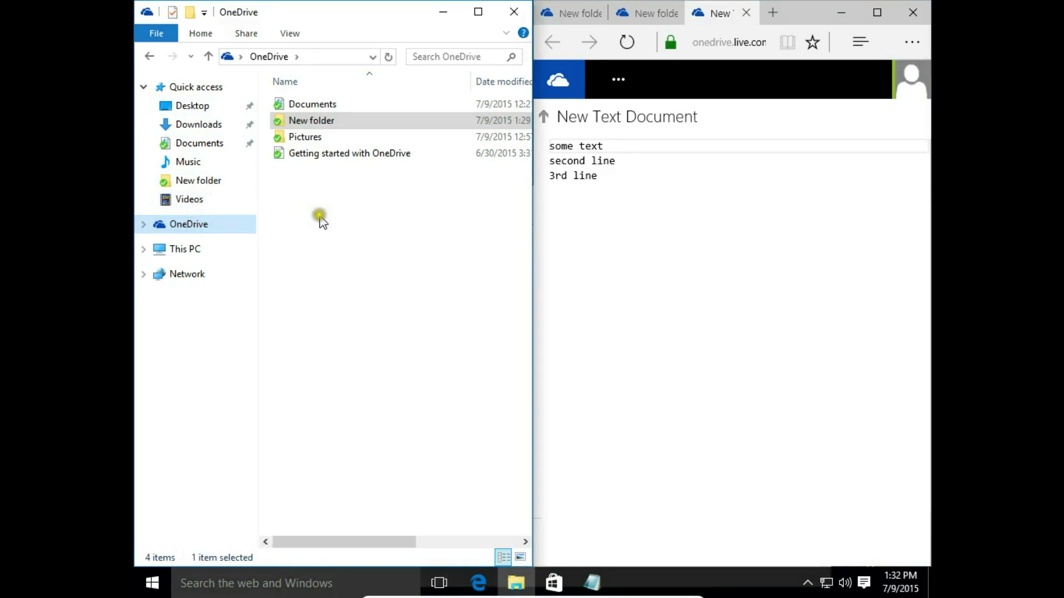
click(551, 258)
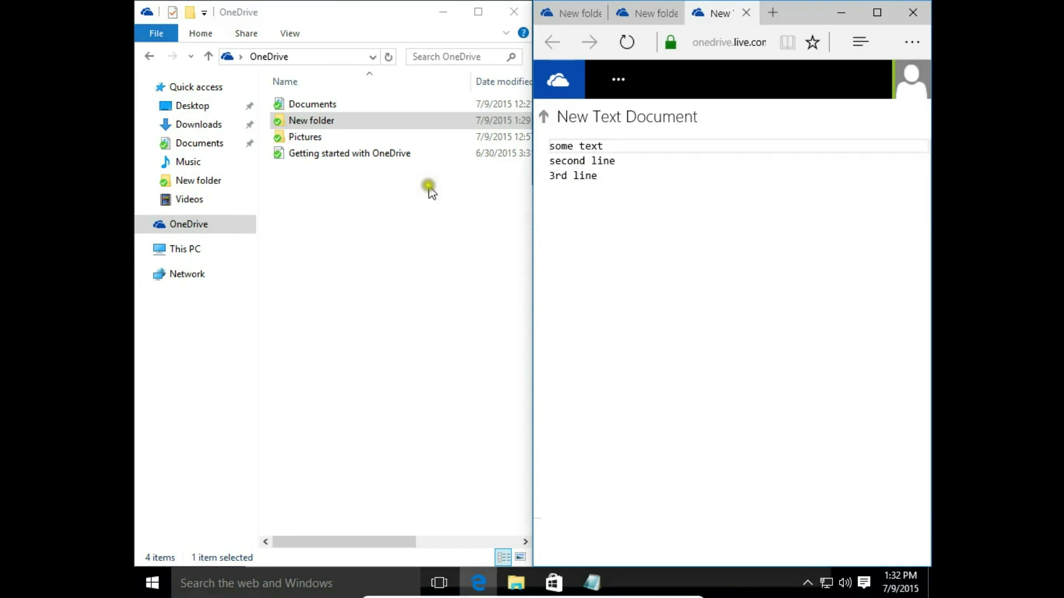
click(543, 115)
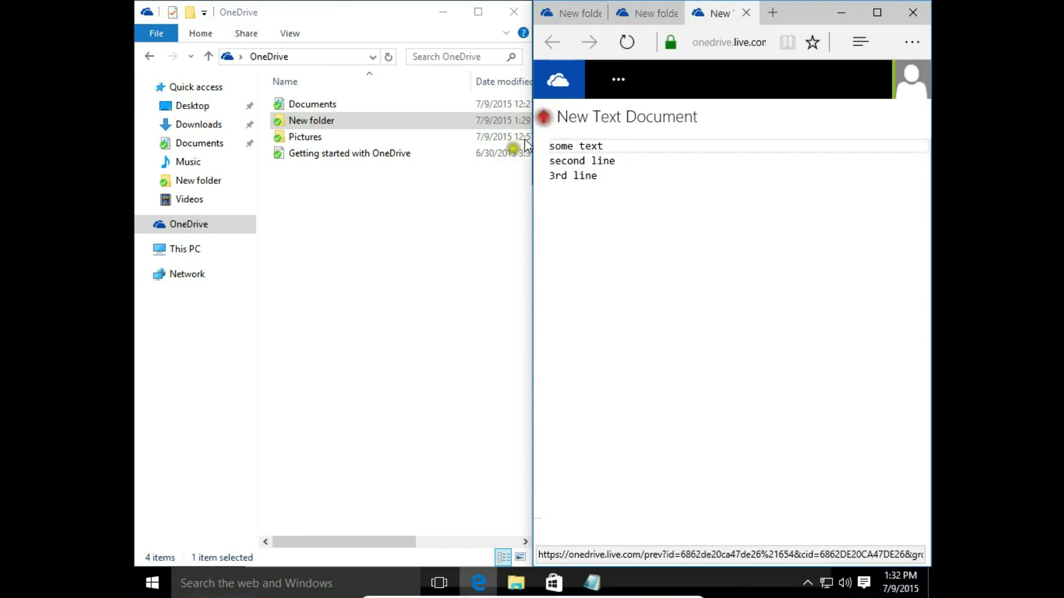
right_click(330, 253)
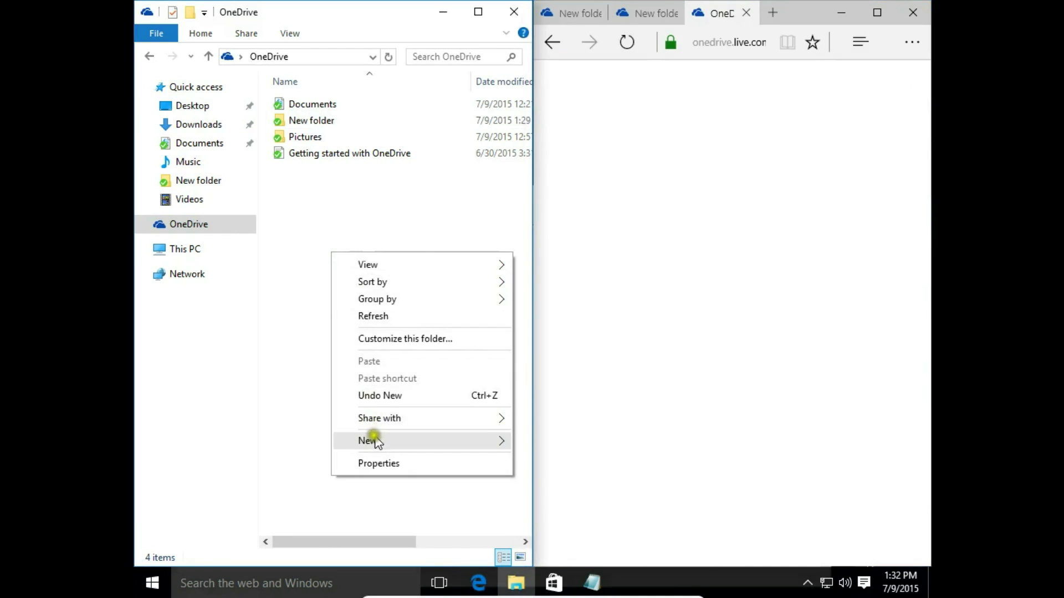
mouse_move(378, 442)
click(532, 440)
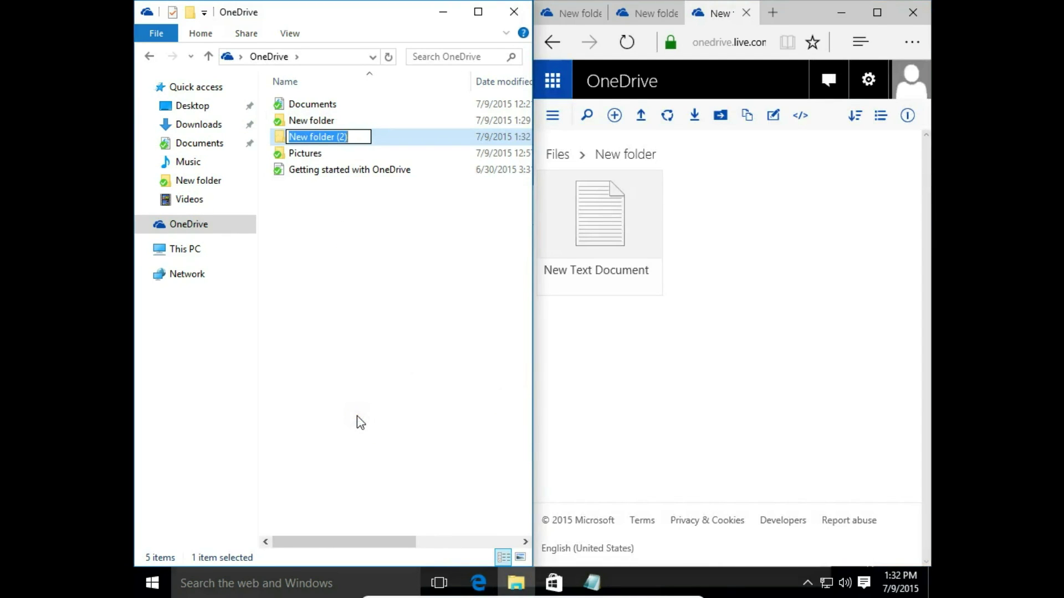
text(Test )
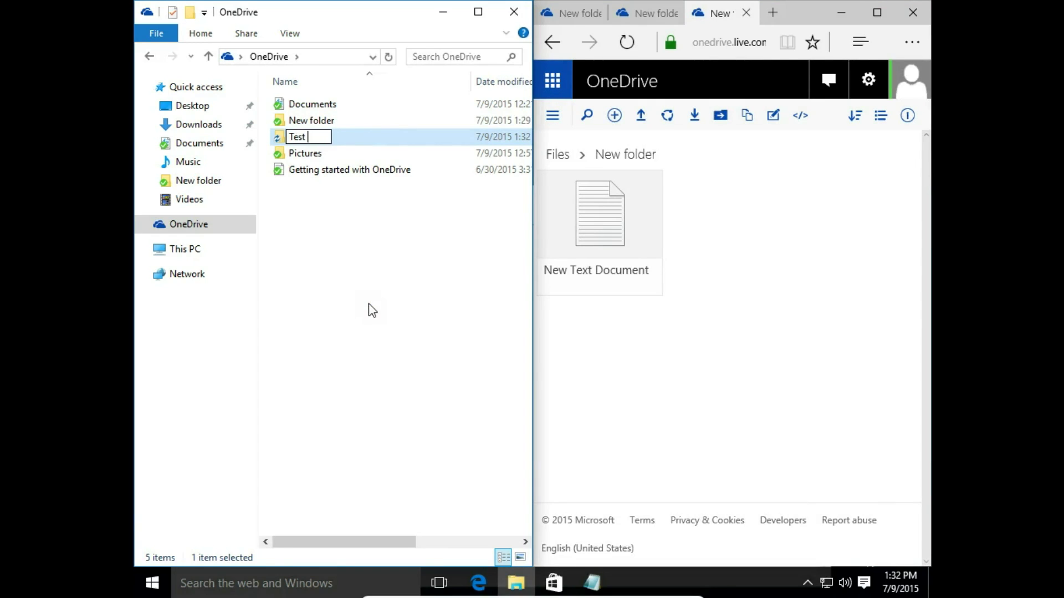
text(folder)
key(Return)
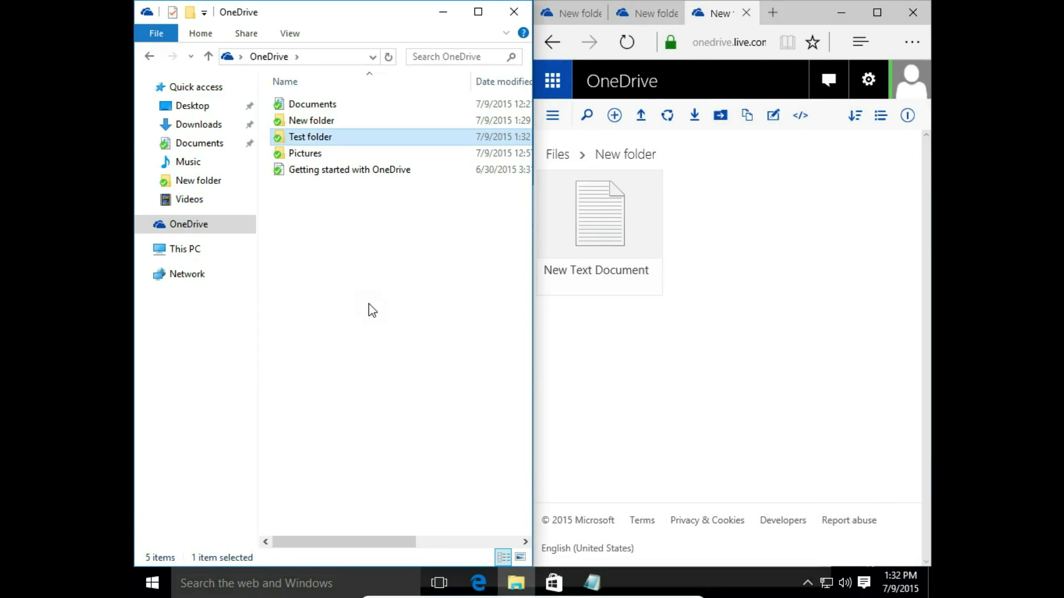
click(571, 157)
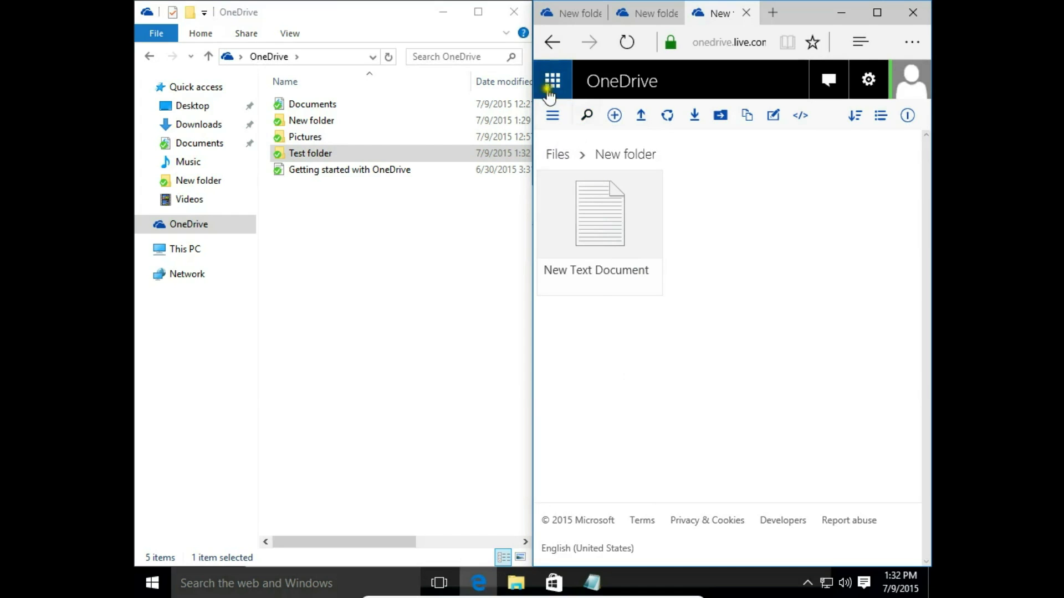
click(558, 157)
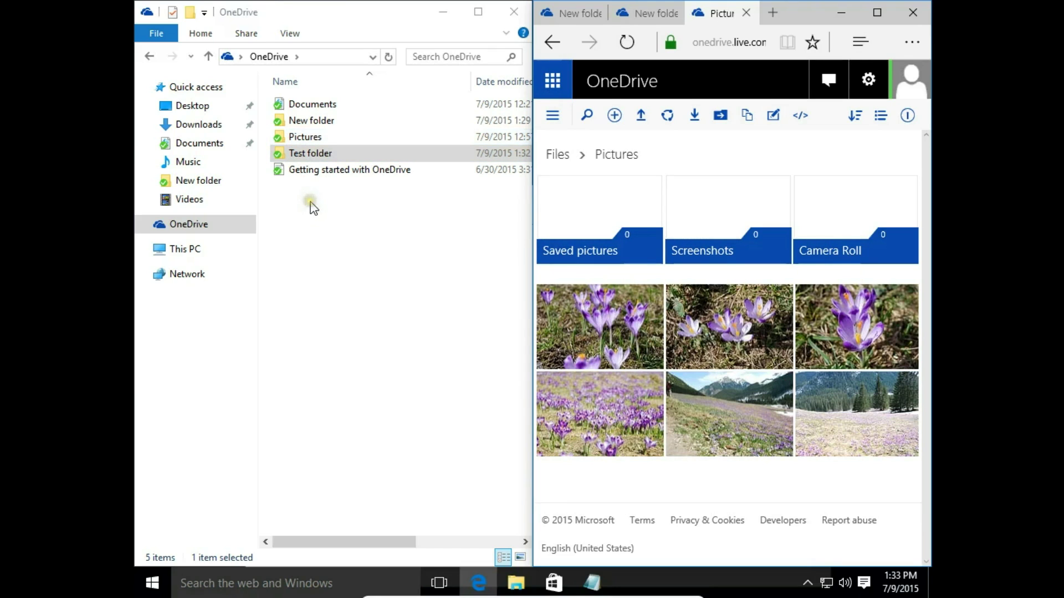
Uncheck Pictures in OneDrive's folders-to-sync settings and apply with OK
click(302, 138)
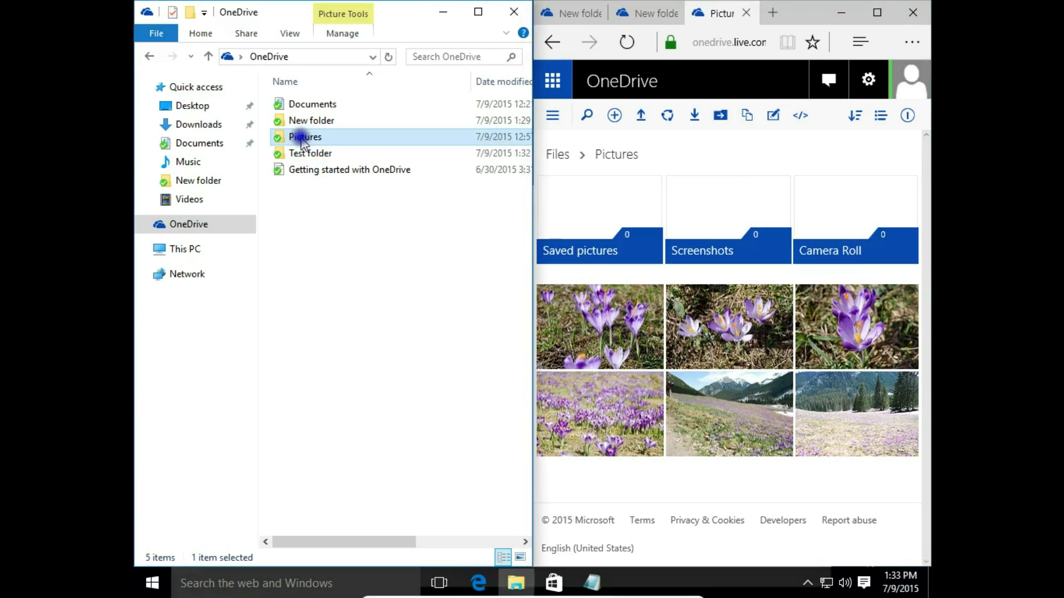
right_click(303, 142)
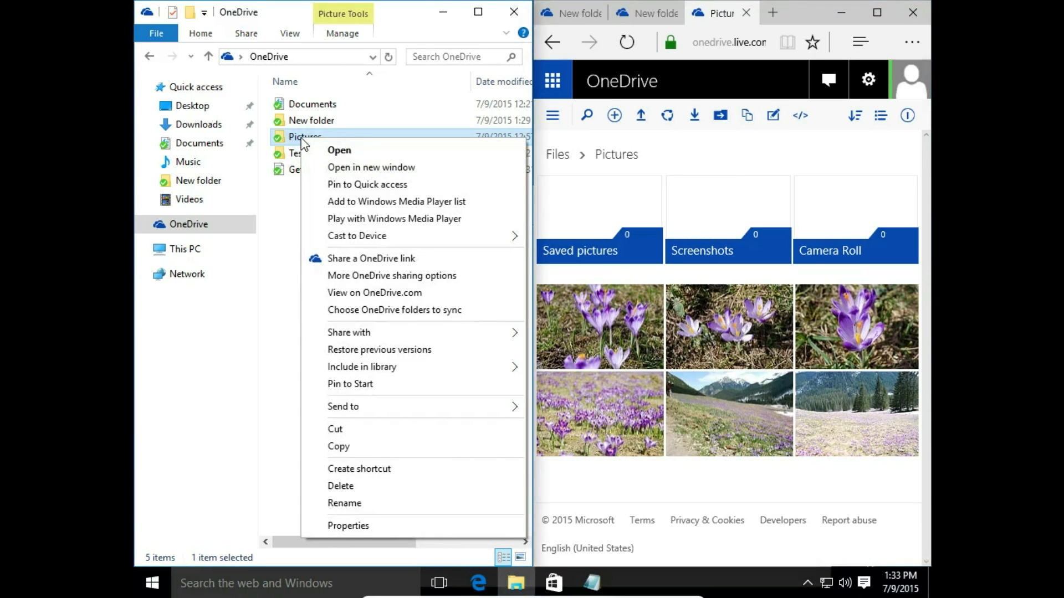
click(353, 314)
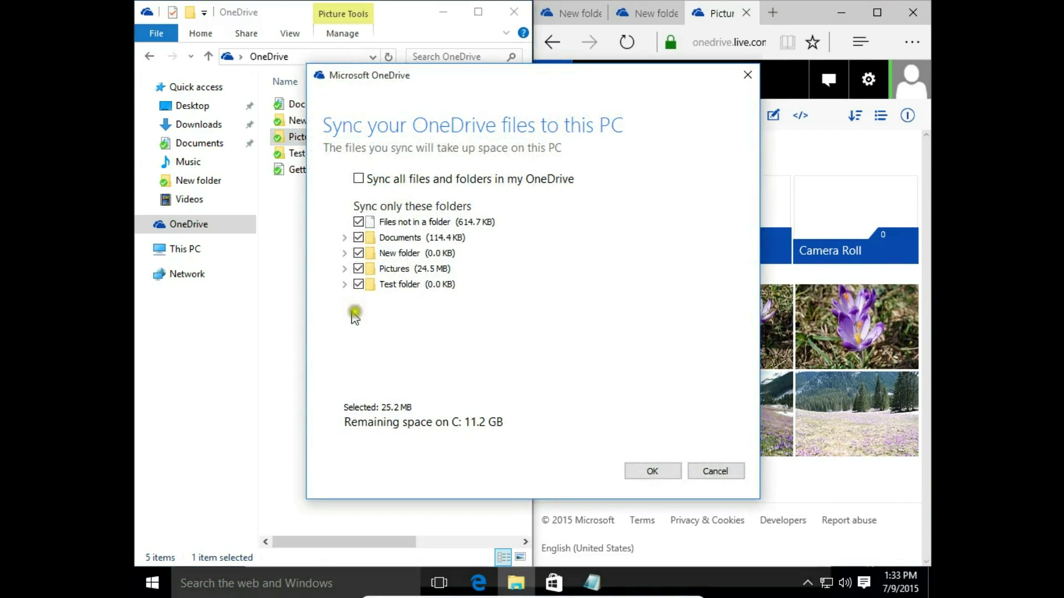
click(358, 269)
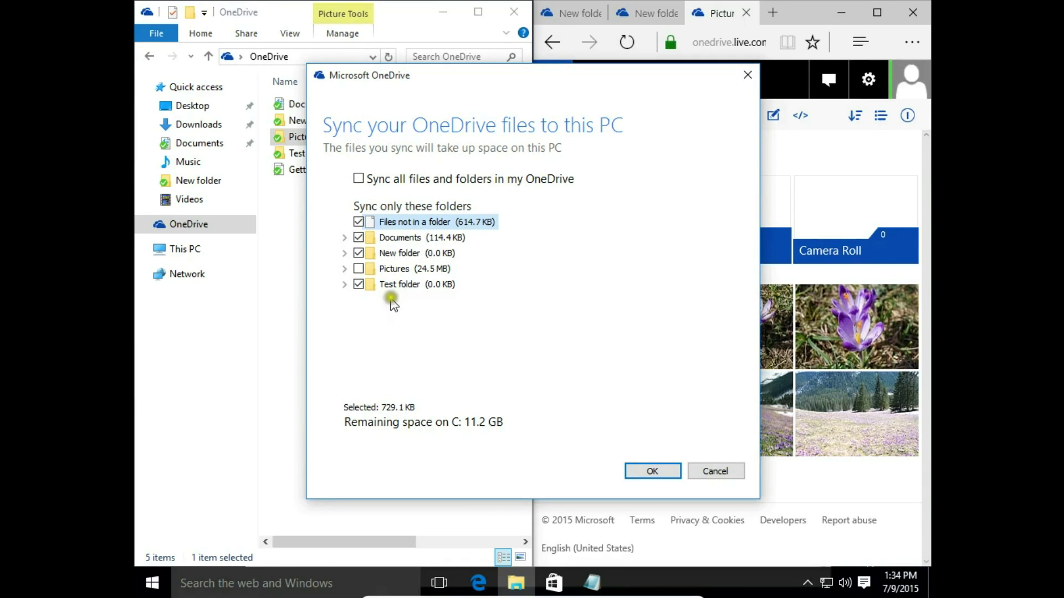
click(652, 469)
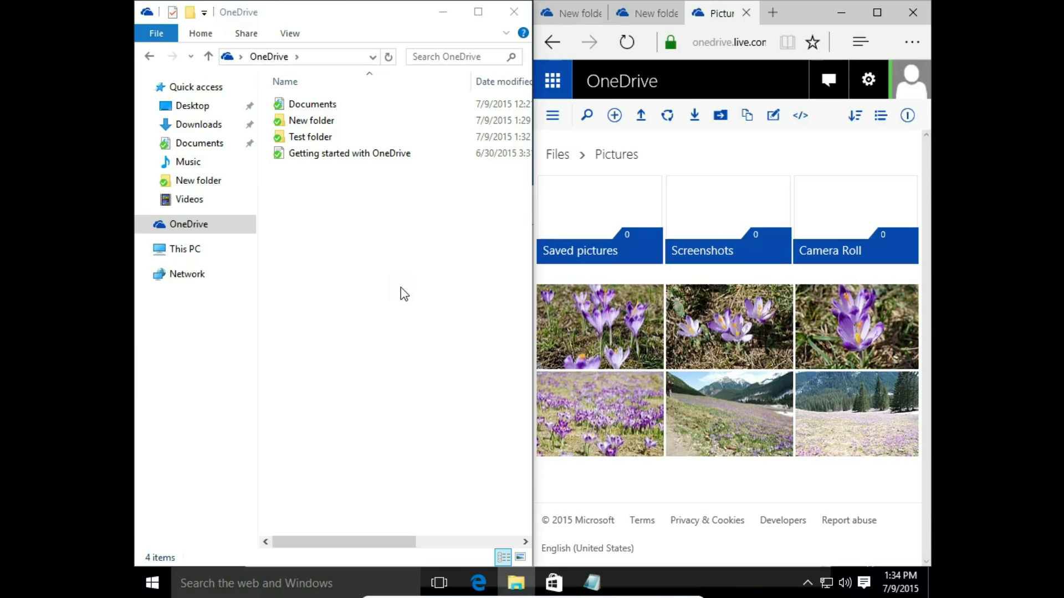
click(557, 154)
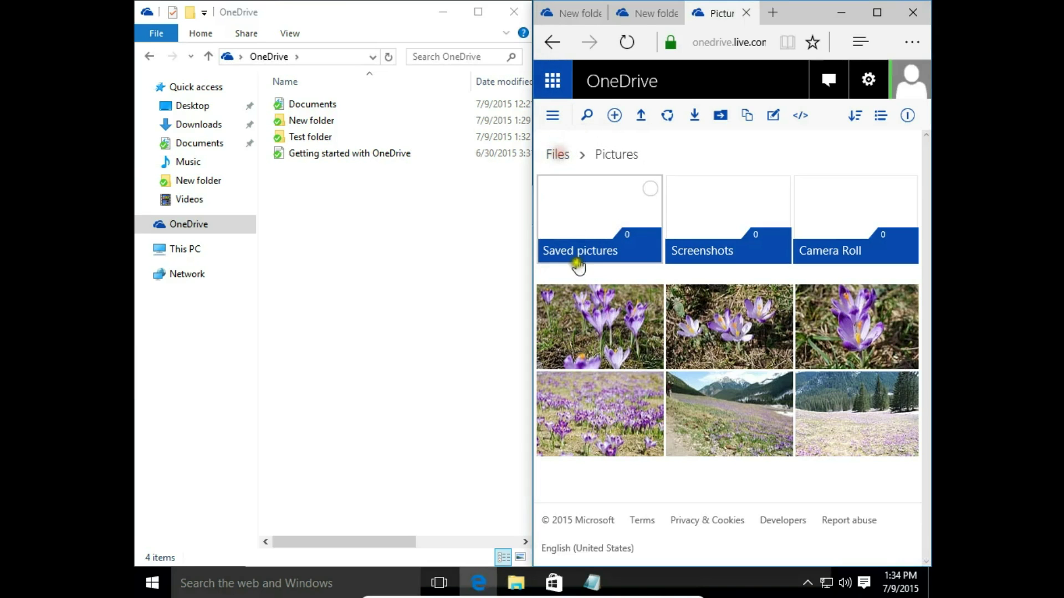
click(832, 240)
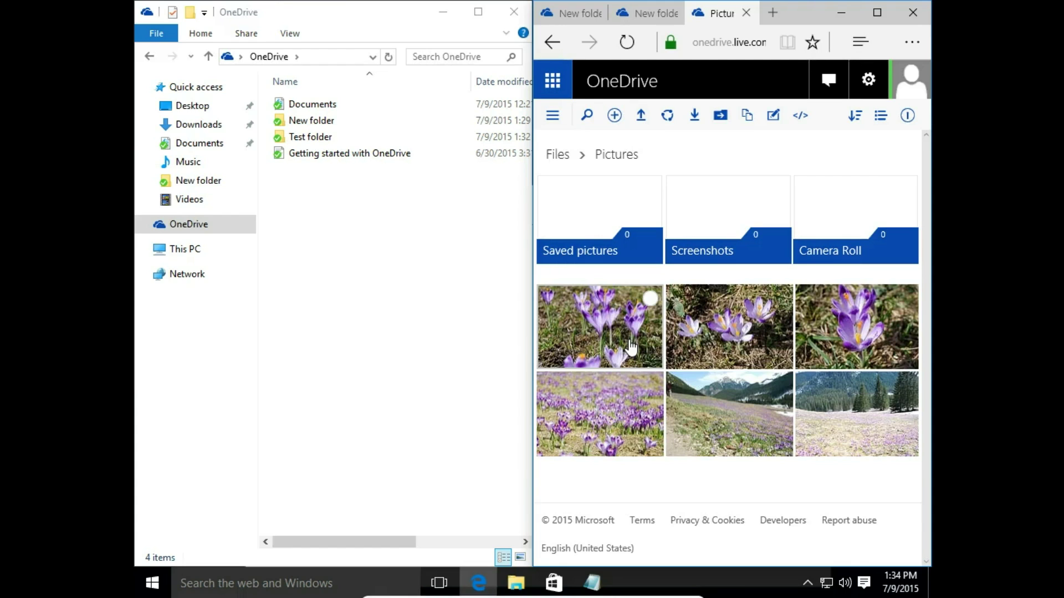
click(308, 138)
Check Pictures again in OneDrive's folders-to-sync settings and apply with OK
right_click(307, 139)
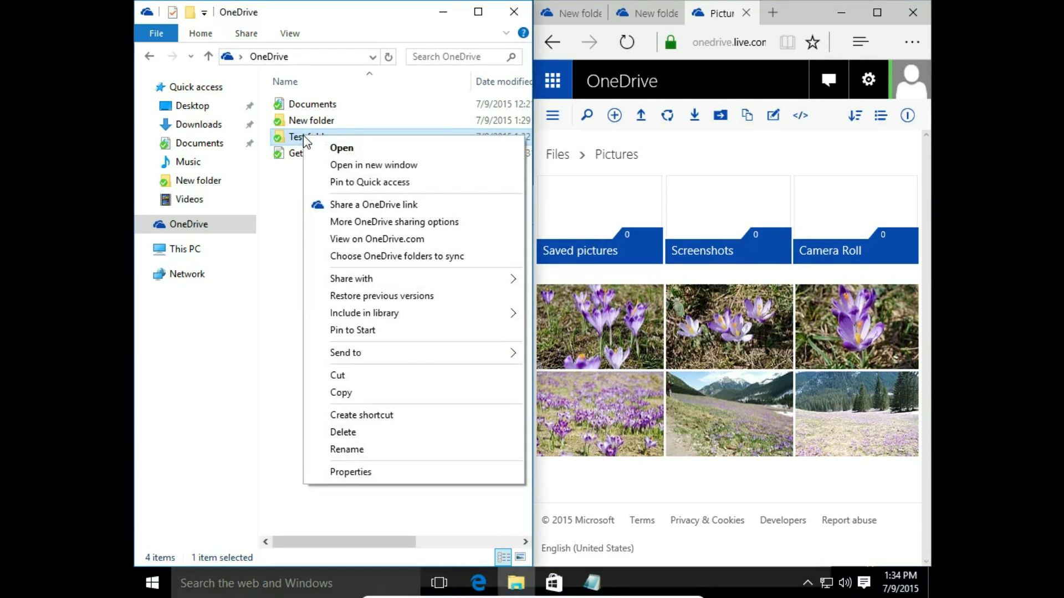
click(355, 258)
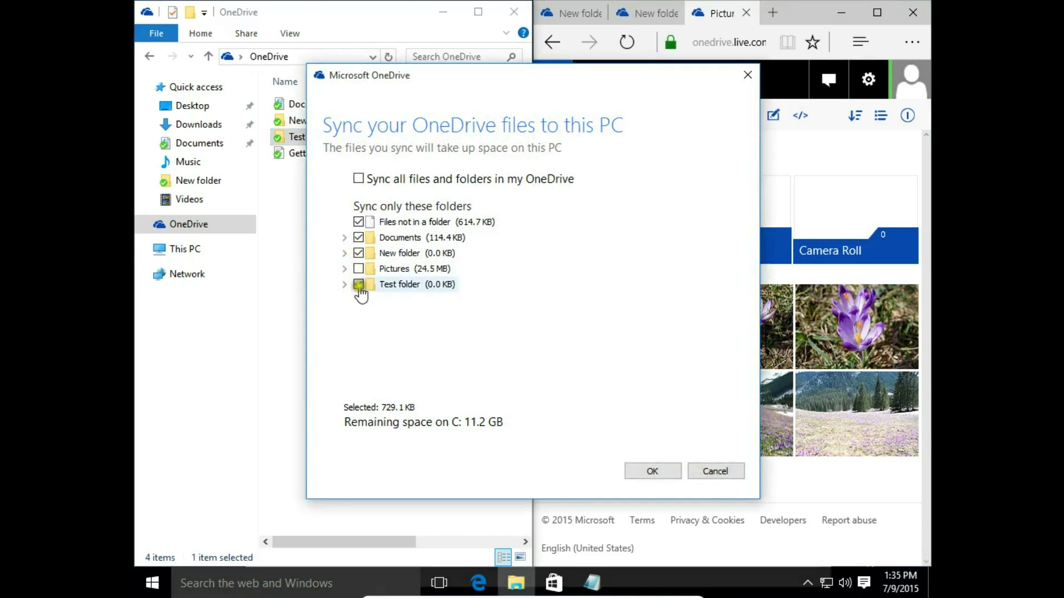
click(359, 269)
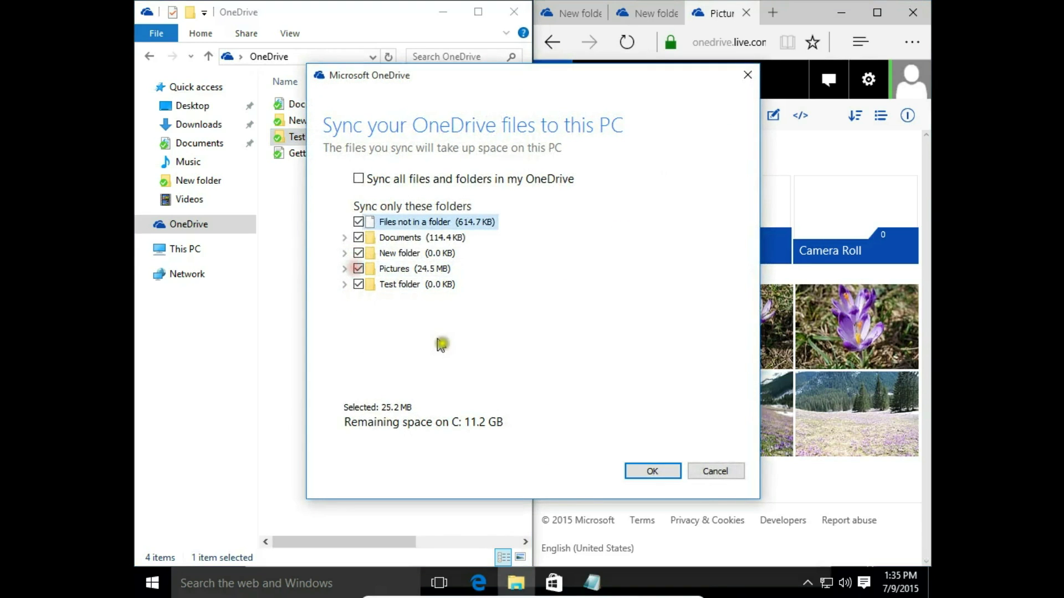
click(643, 467)
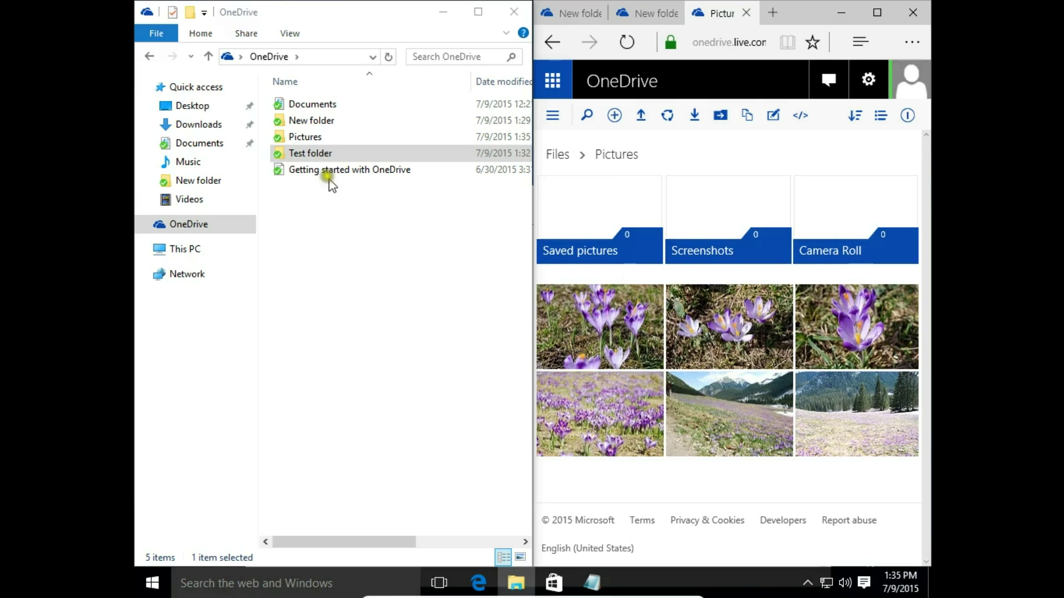
Open the restored local Pictures folder, showing Camera Roll, Saved pictures, Screenshots and six crocus photos
click(327, 137)
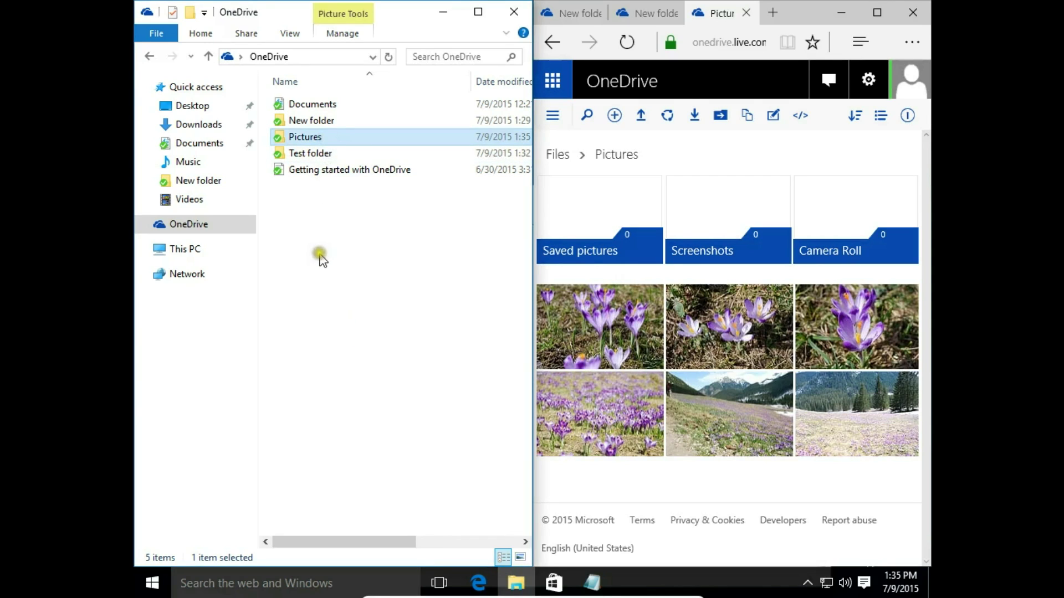
click(322, 236)
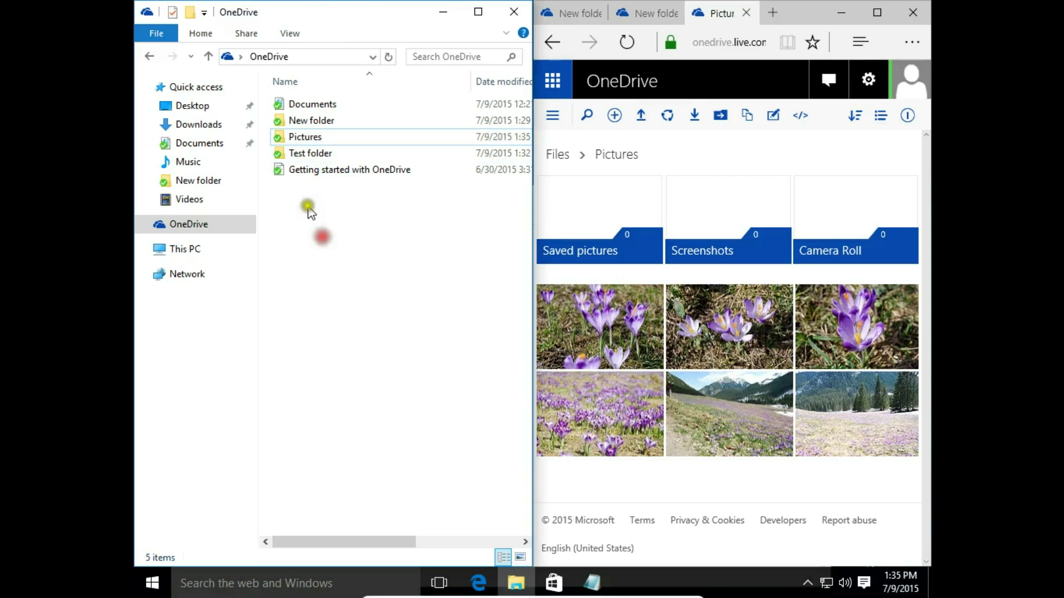
double_click(302, 136)
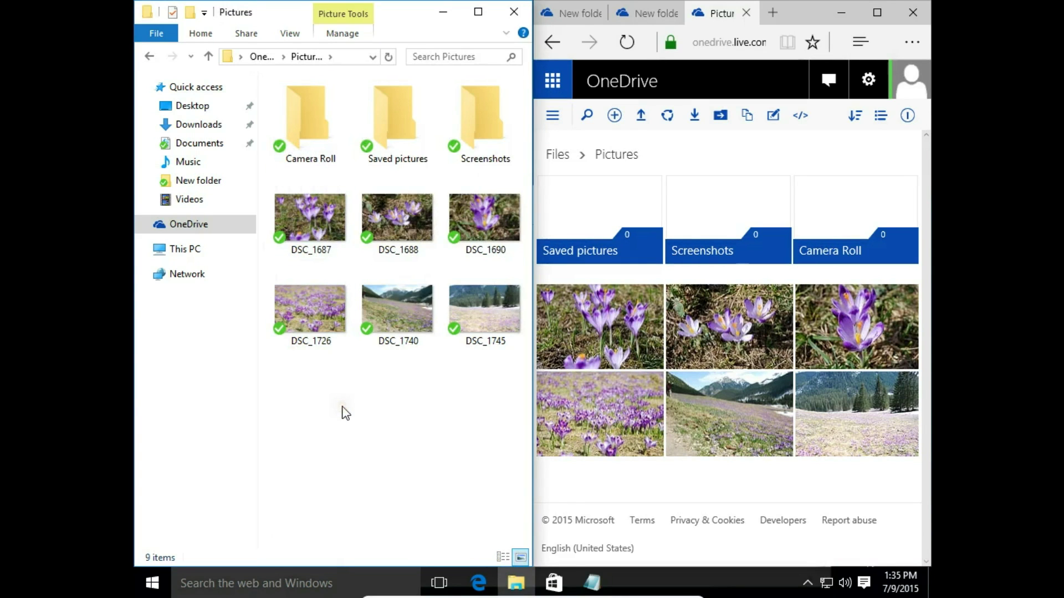